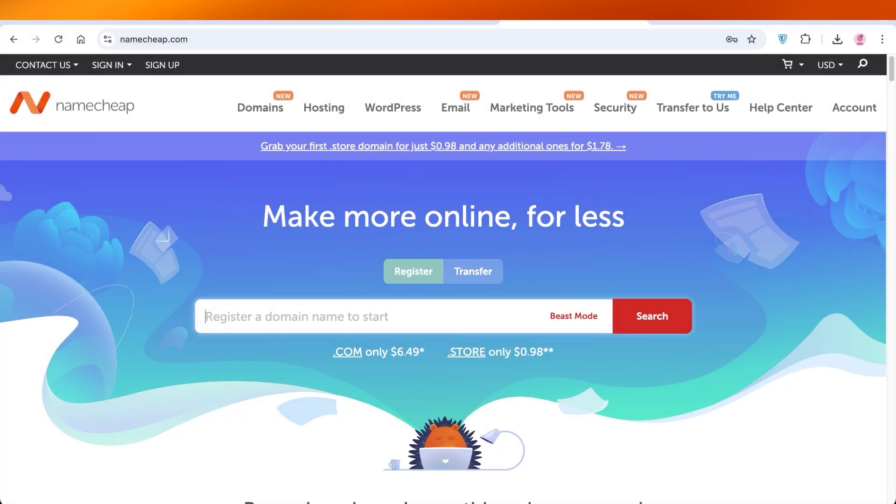
# Step: Show the Hosting dropdown in Namecheap's top navigation
pyautogui.moveTo(324, 107)
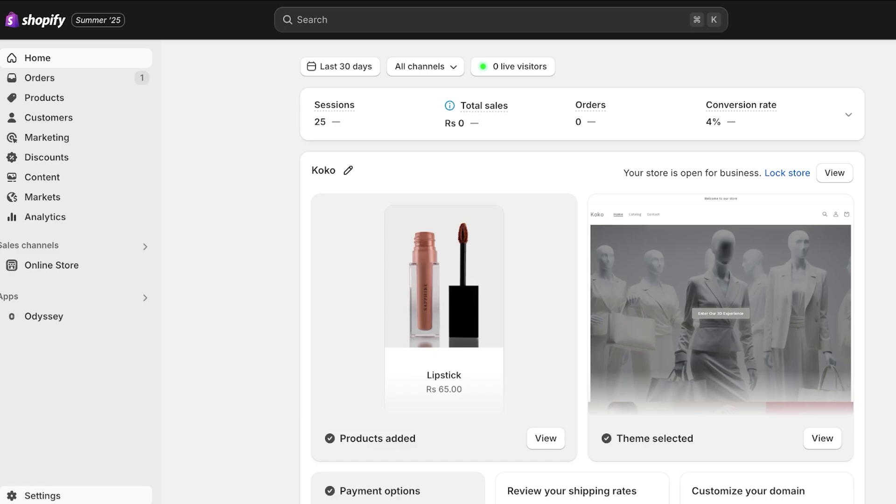
# Step: Review the Koko store's domains under Shopify Settings > Domains, then close settings
pyautogui.click(42, 495)
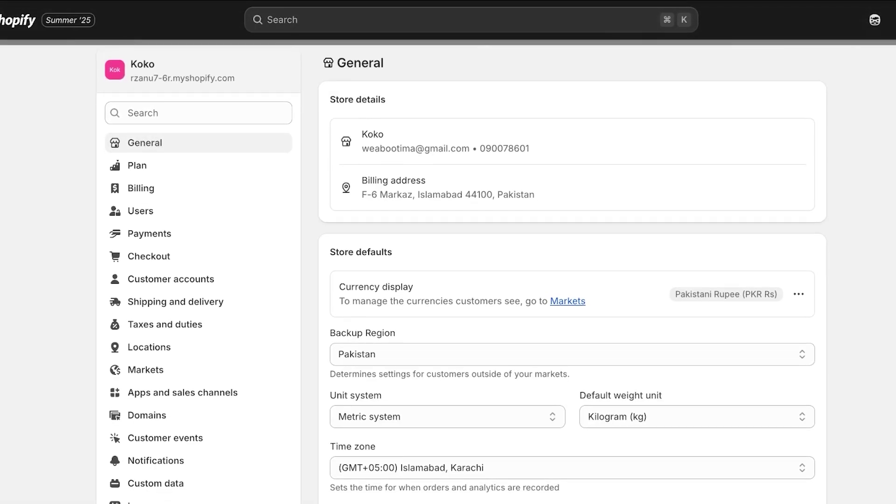
pyautogui.scroll(-3, 150, 164)
pyautogui.click(132, 317)
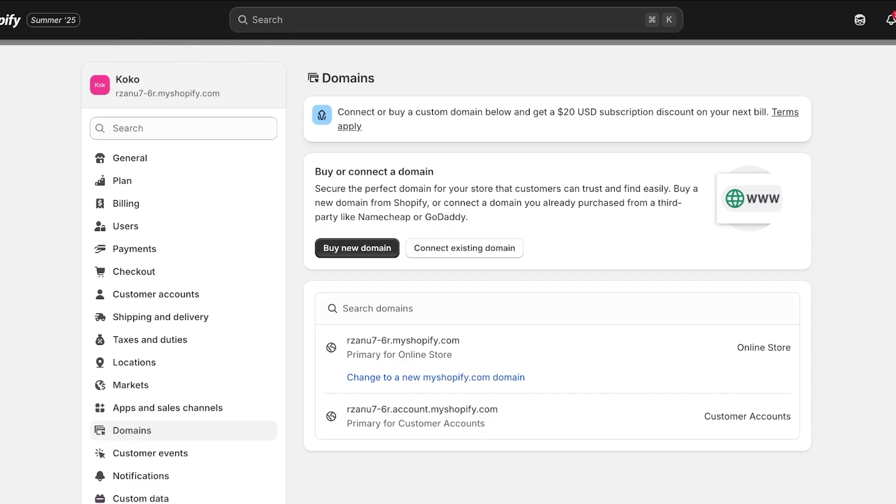
pyautogui.press('Escape')
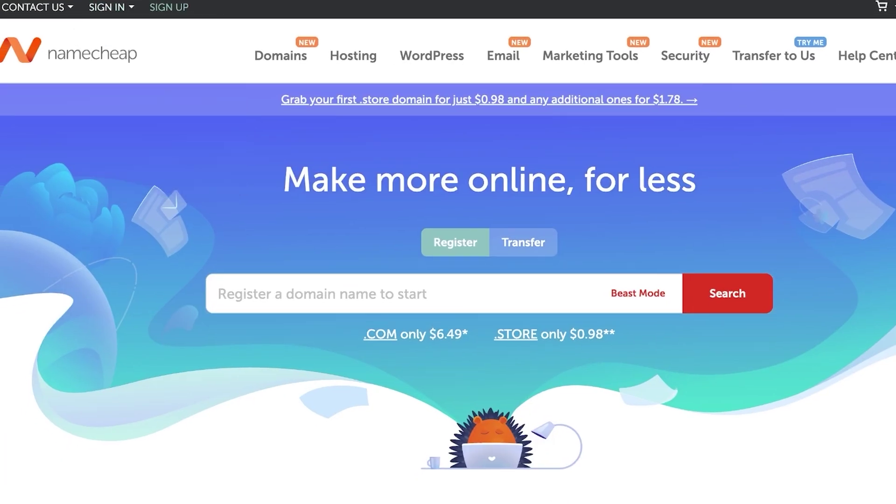
# Step: Go to Namecheap's Sign In form and enter the account username
pyautogui.click(169, 7)
pyautogui.scroll(-5, 447, 252)
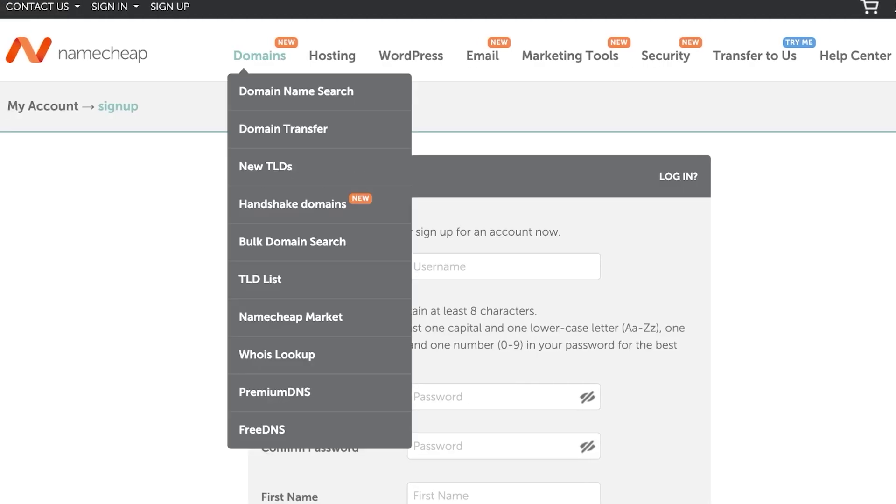
pyautogui.moveTo(109, 7)
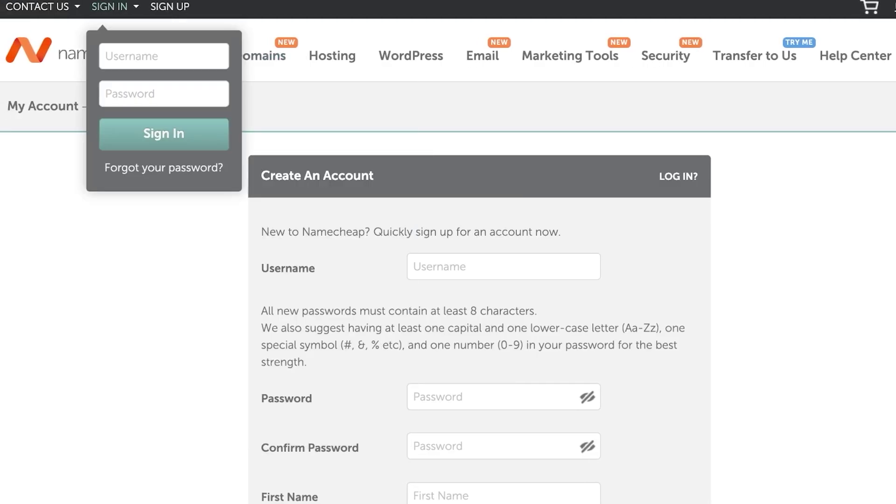
pyautogui.click(164, 56)
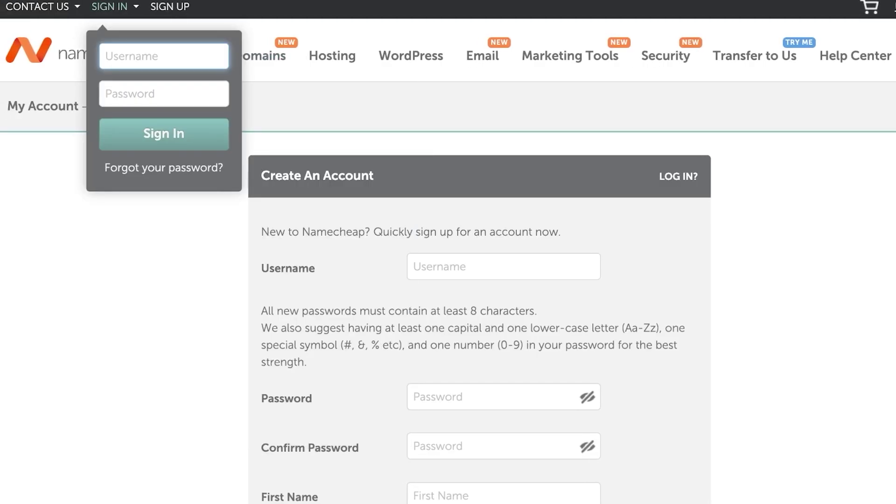
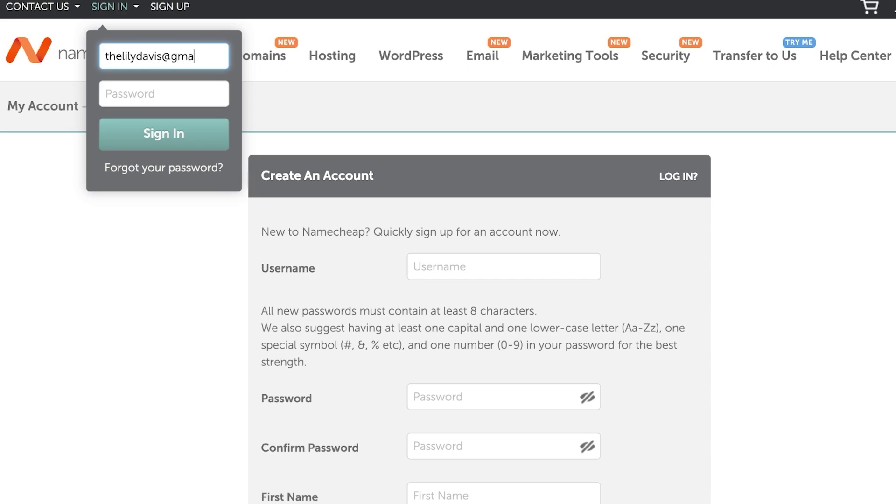
pyautogui.tripleClick(142, 56)
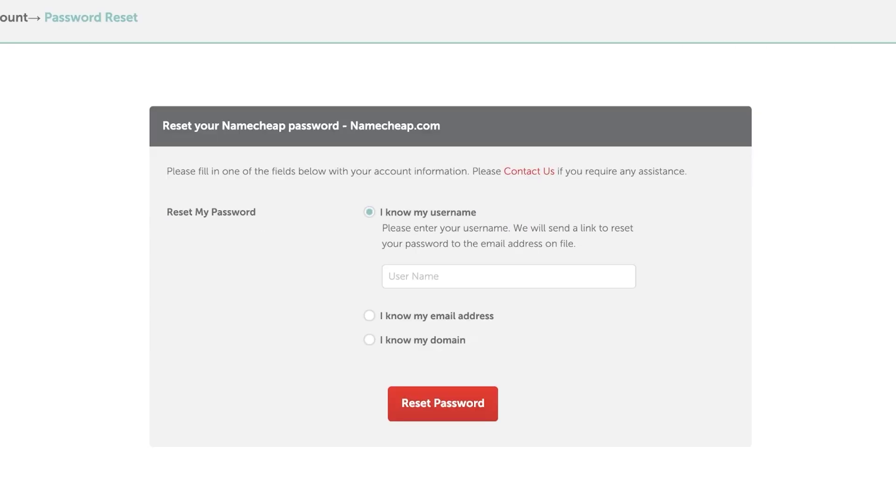
# Step: Choose 'I know my email address' and submit the account's email for a password reset
pyautogui.click(370, 316)
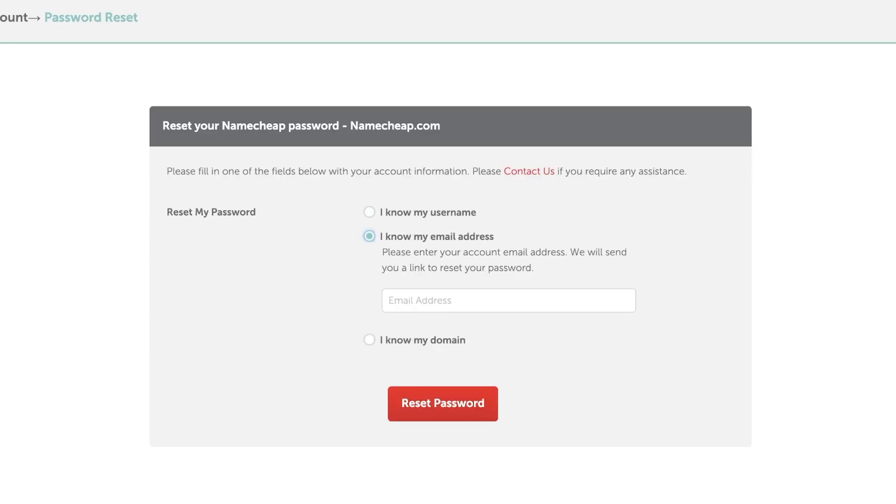
pyautogui.click(509, 300)
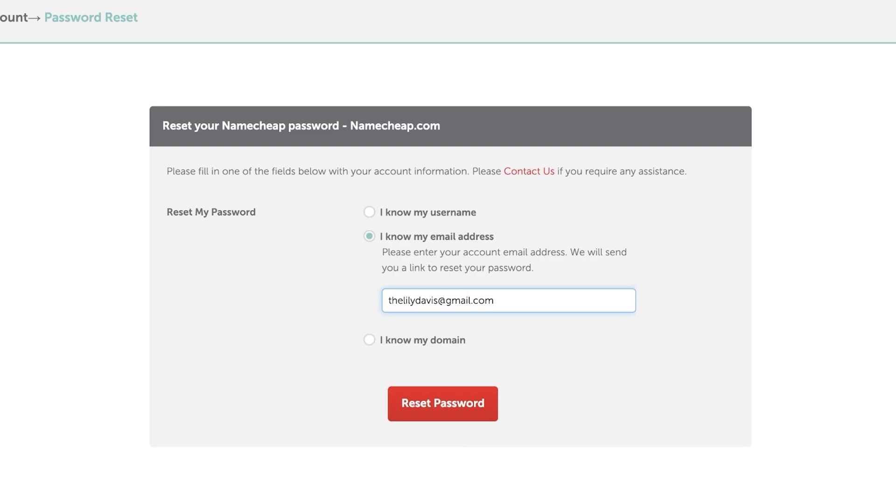
pyautogui.press('Return')
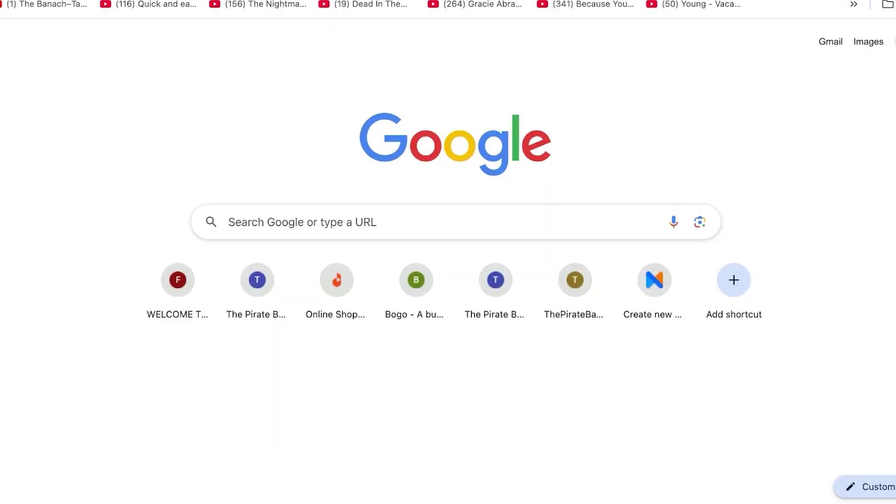
# Step: Open Gmail and check the Forums, Promotions and Spam folders for the reset email
pyautogui.click(881, 40)
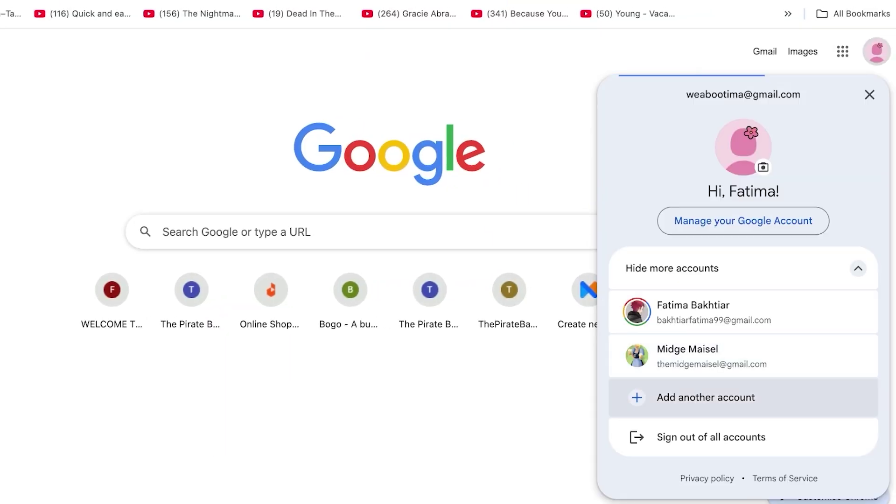
pyautogui.click(705, 398)
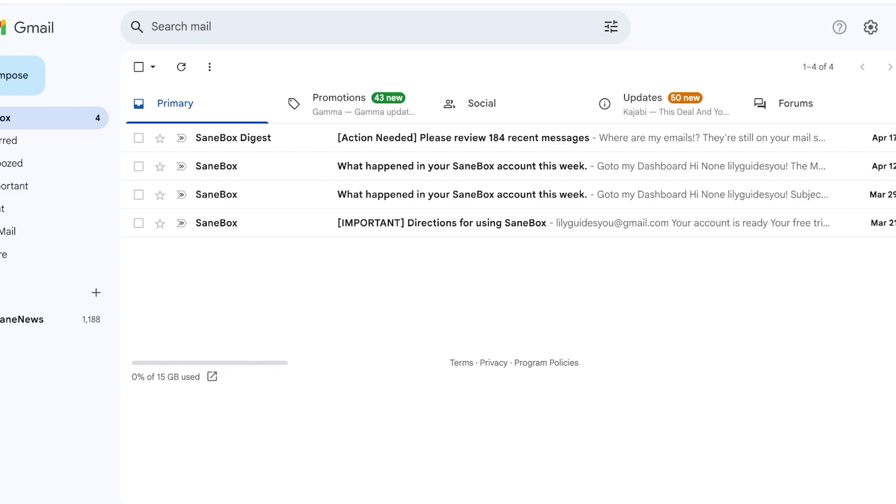
pyautogui.click(795, 103)
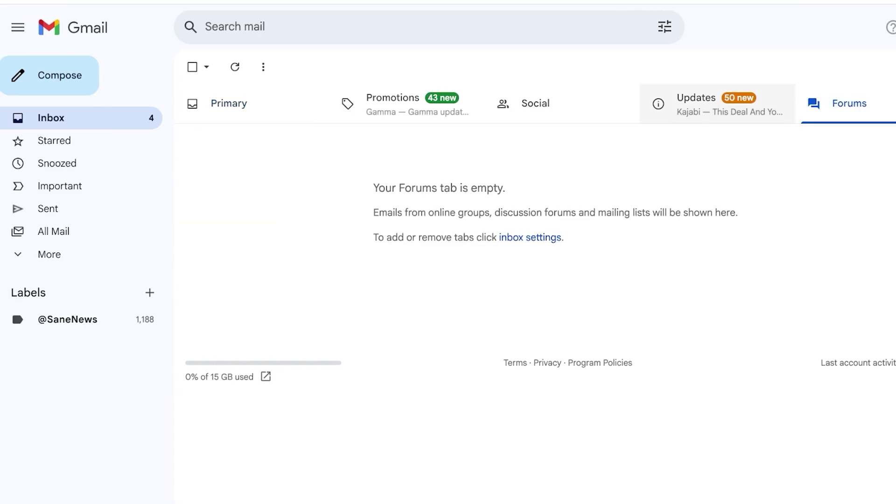
pyautogui.click(350, 103)
pyautogui.click(49, 254)
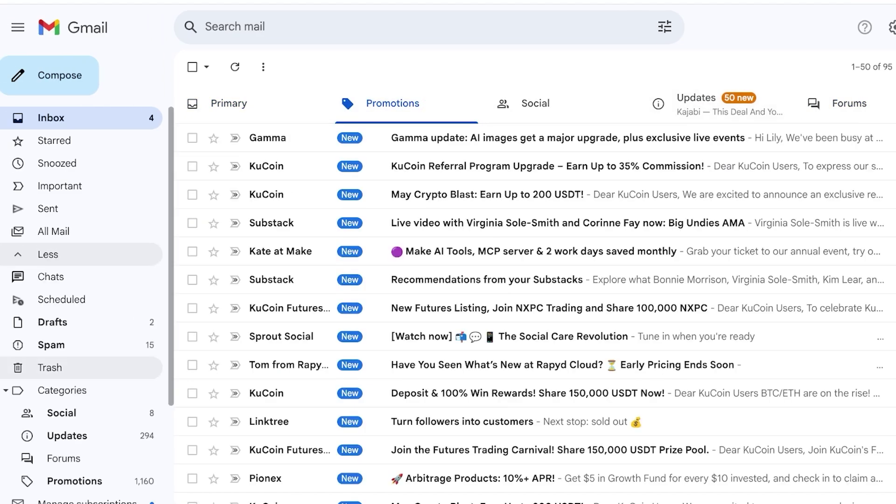
pyautogui.scroll(-3, 79, 392)
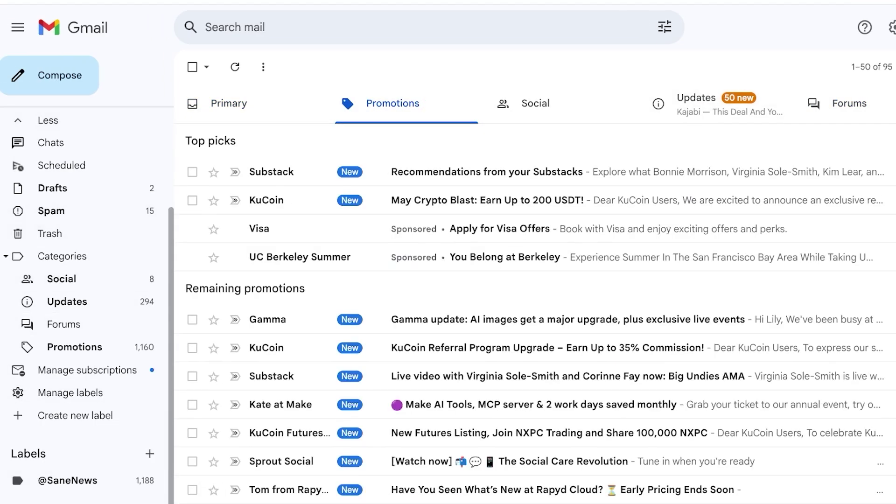
pyautogui.click(149, 210)
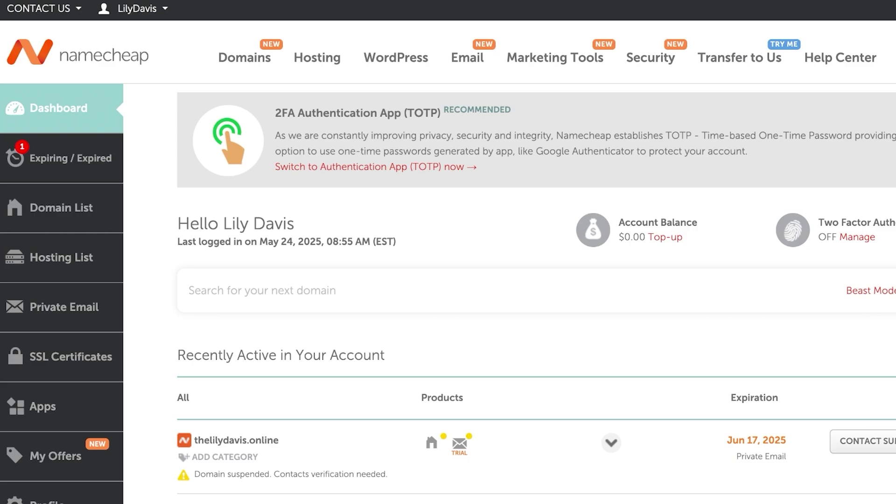
# Step: Check the Expiring / Expired domains view, then return to the Namecheap dashboard
pyautogui.click(70, 158)
pyautogui.hotkey('alt', 'Left')
pyautogui.hotkey('alt', 'Left')
pyautogui.moveTo(264, 57)
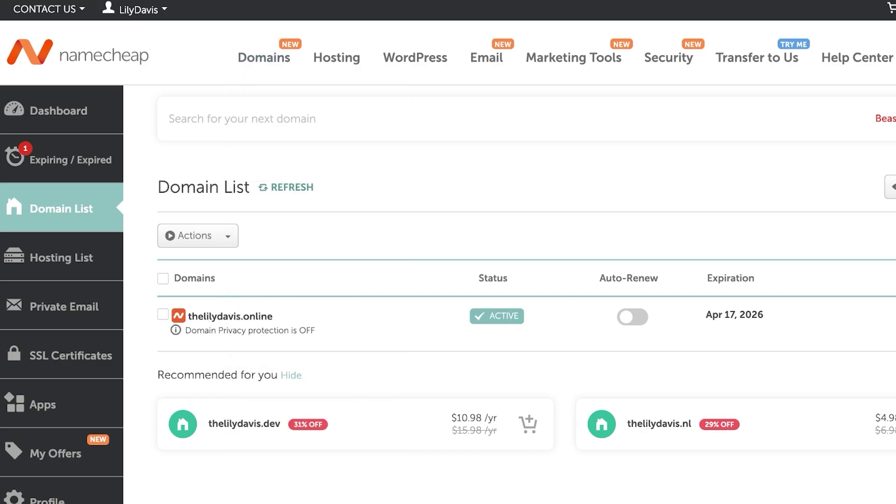
pyautogui.scroll(-5, 448, 252)
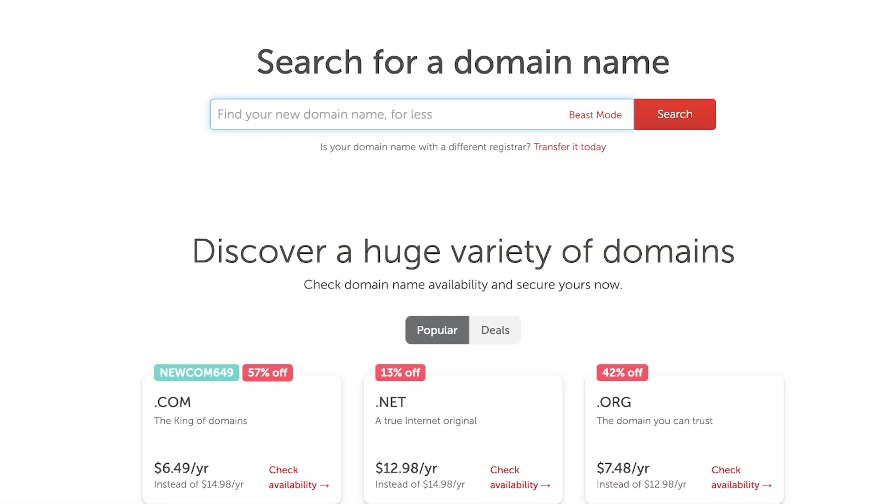
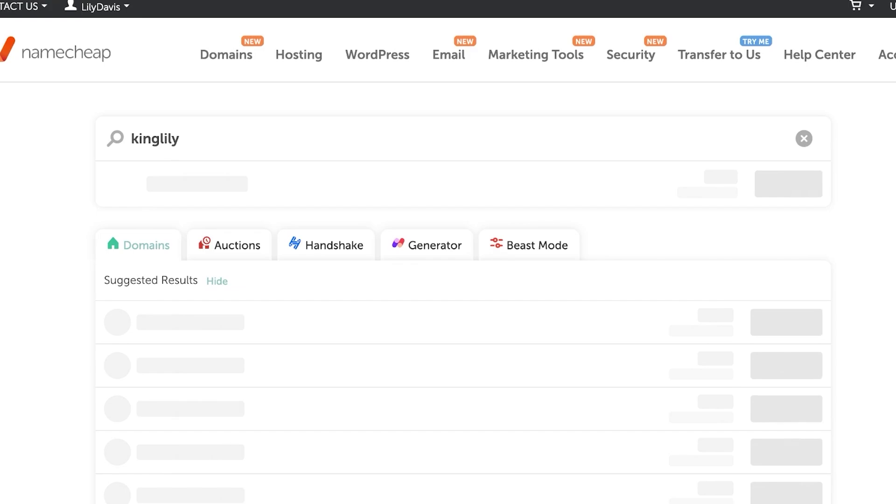
pyautogui.scroll(-5, 448, 280)
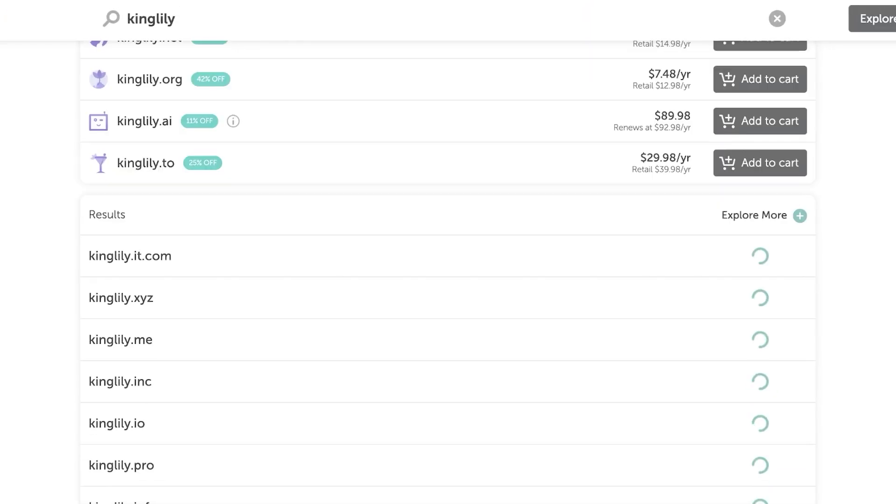
pyautogui.scroll(3, 448, 196)
pyautogui.scroll(-1, 448, 196)
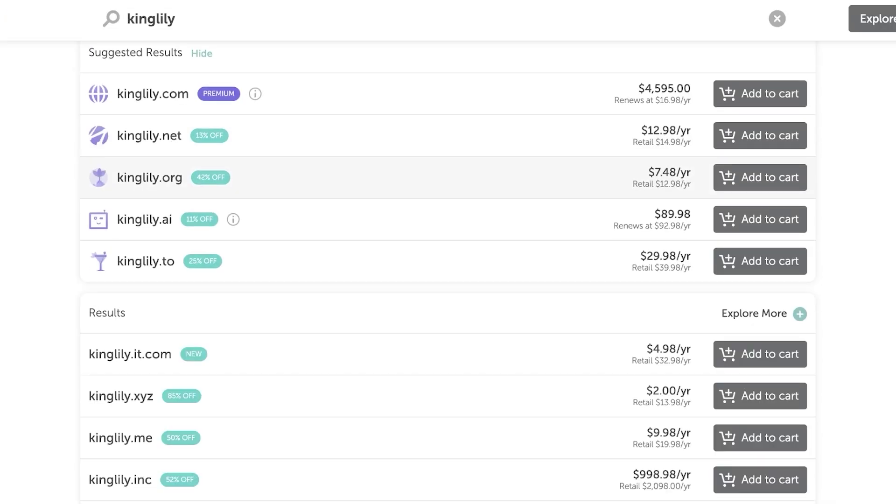
pyautogui.scroll(-1, 448, 196)
pyautogui.scroll(-12, 448, 214)
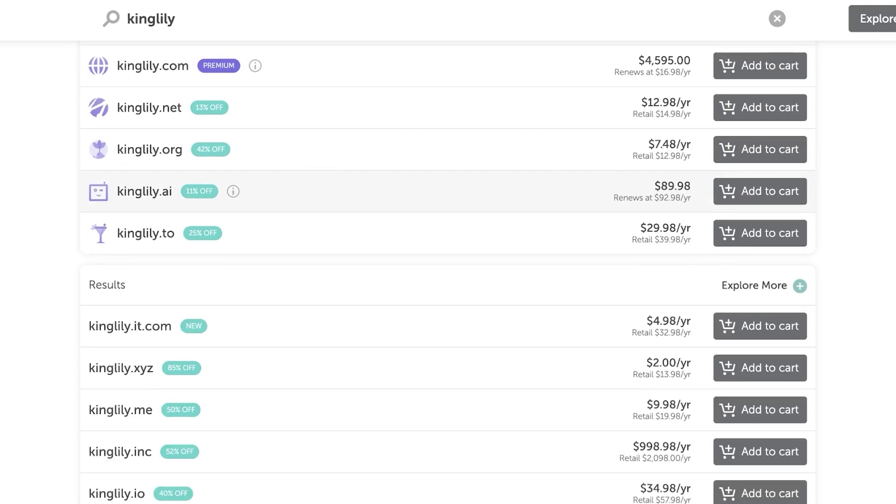
pyautogui.scroll(15, 448, 271)
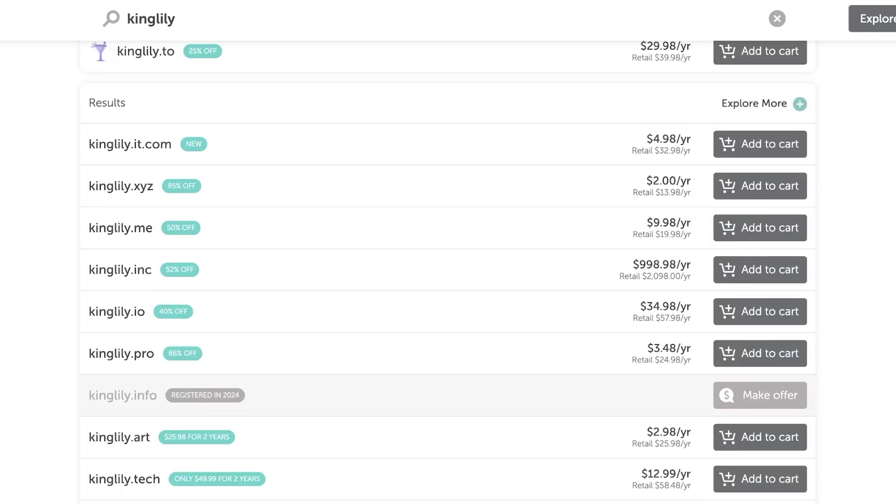
pyautogui.moveTo(210, 57)
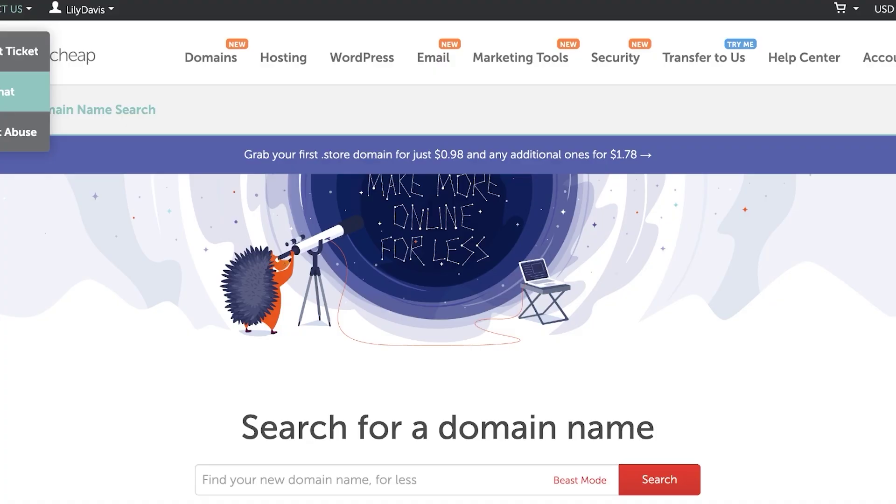
pyautogui.scroll(-8, 448, 252)
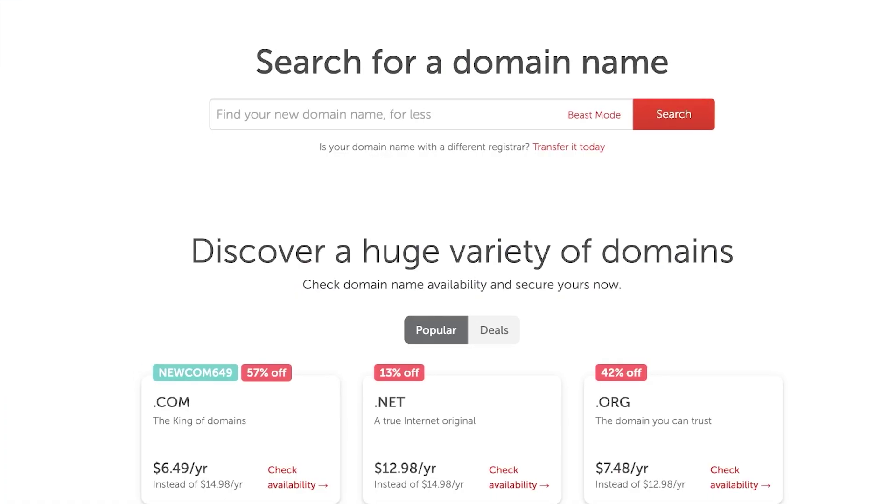
# Step: From the Domain List, open the Manage page for thelilydavis.online
pyautogui.scroll(8, 448, 252)
pyautogui.moveTo(86, 9)
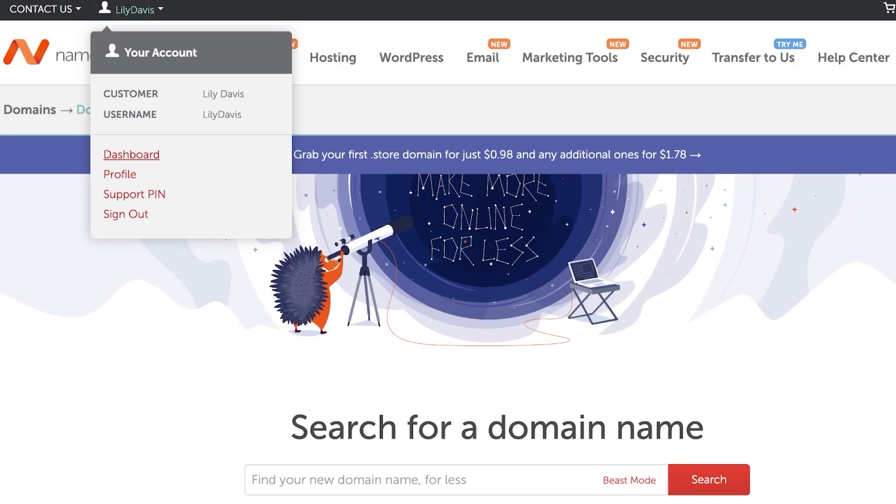
pyautogui.click(131, 155)
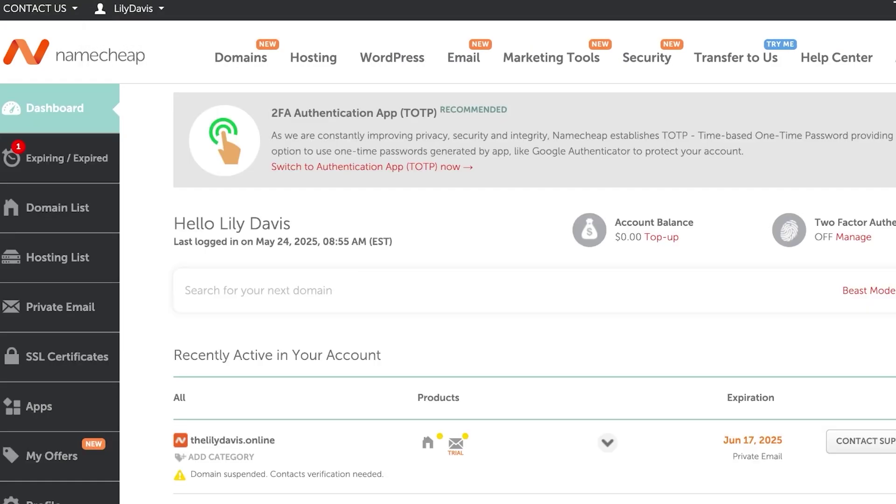
pyautogui.click(57, 208)
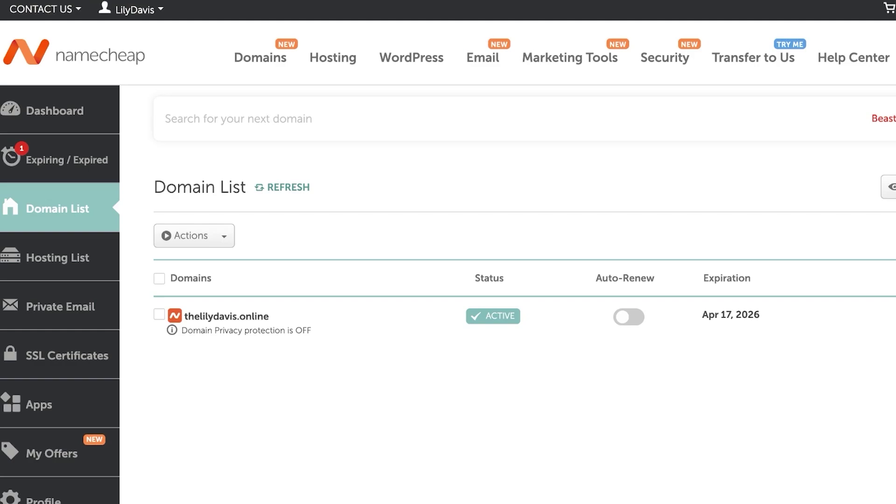
pyautogui.click(159, 315)
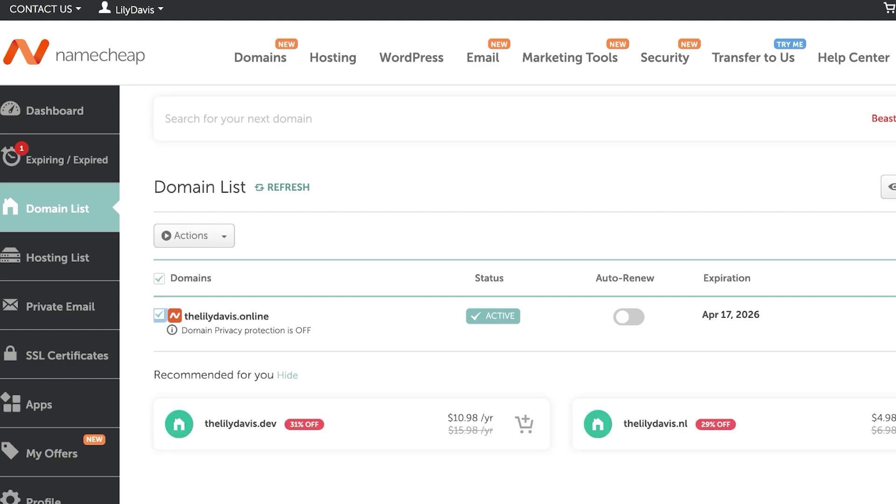
pyautogui.scroll(-3, 448, 252)
pyautogui.click(159, 196)
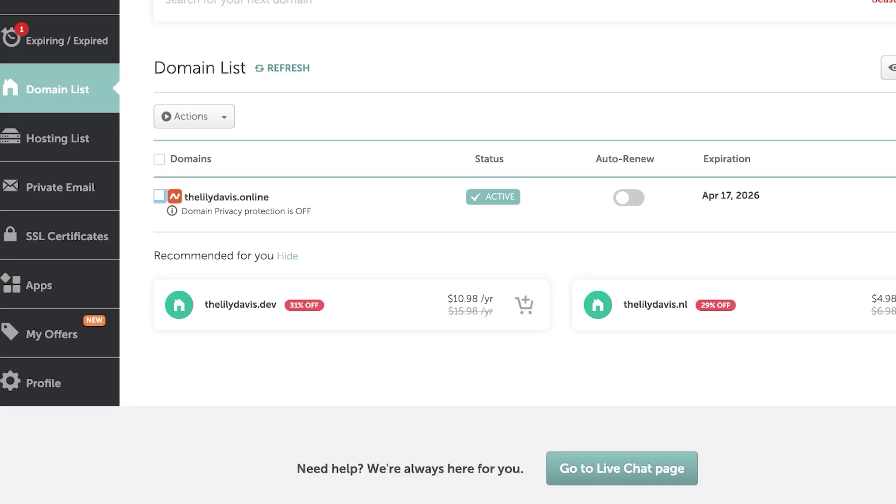
pyautogui.click(227, 197)
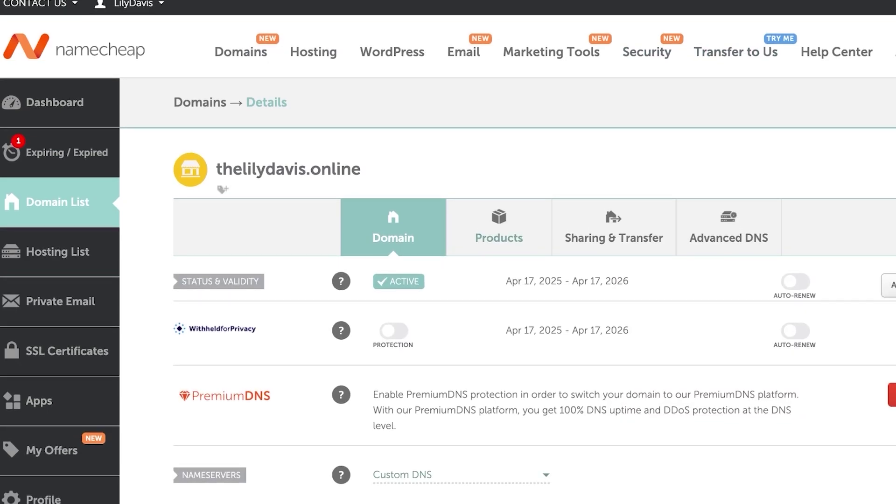
# Step: Look over thelilydavis.online's Details page, then go to Advanced DNS
pyautogui.scroll(-4, 513, 280)
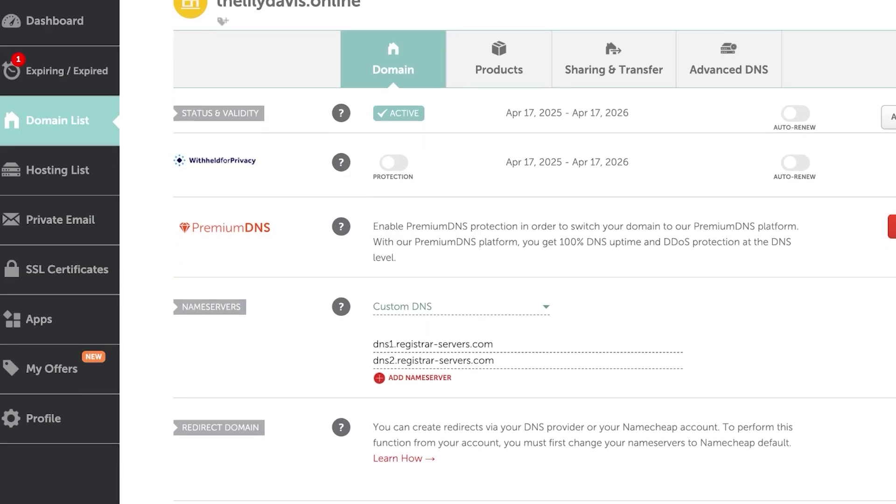
pyautogui.scroll(-5, 513, 280)
pyautogui.scroll(10, 513, 280)
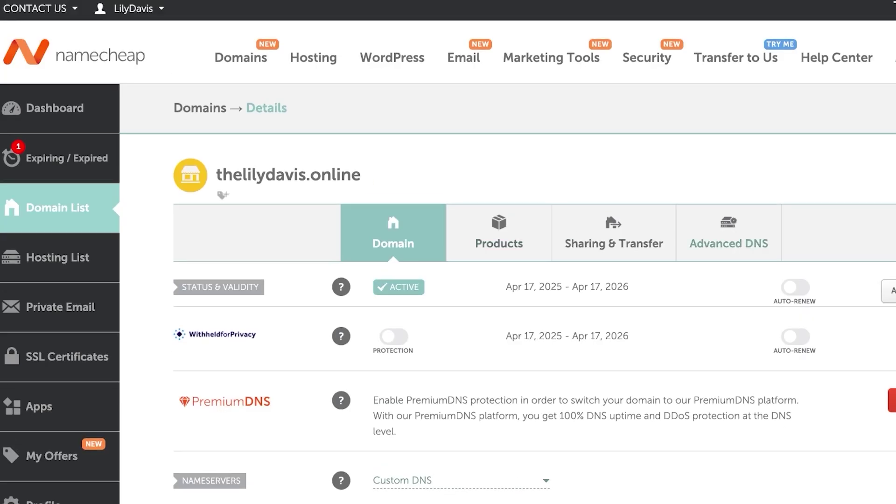
pyautogui.click(729, 234)
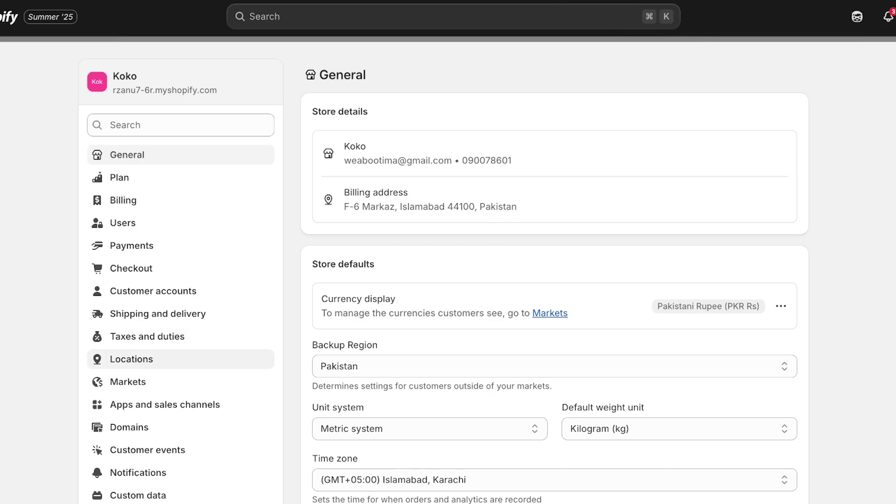
# Step: In Shopify's Domains settings, connect the existing domain thelilydavis.online
pyautogui.scroll(-1, 203, 280)
pyautogui.scroll(-2, 140, 248)
pyautogui.click(129, 317)
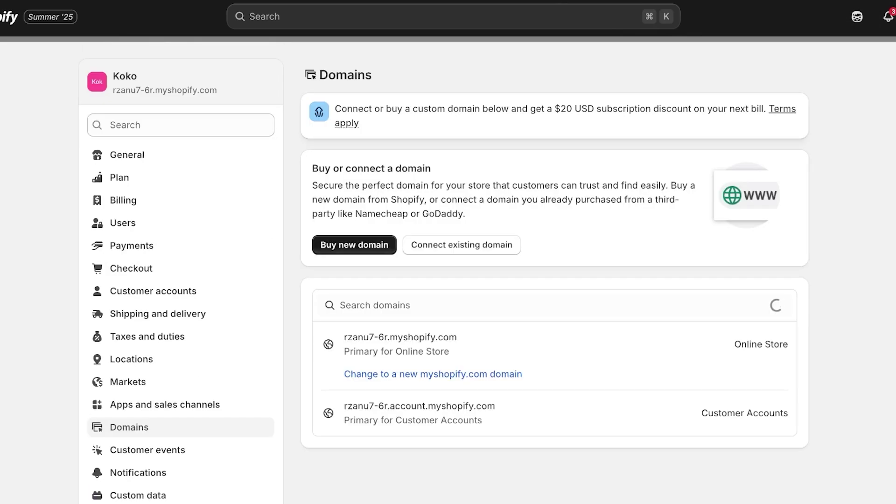
pyautogui.click(461, 244)
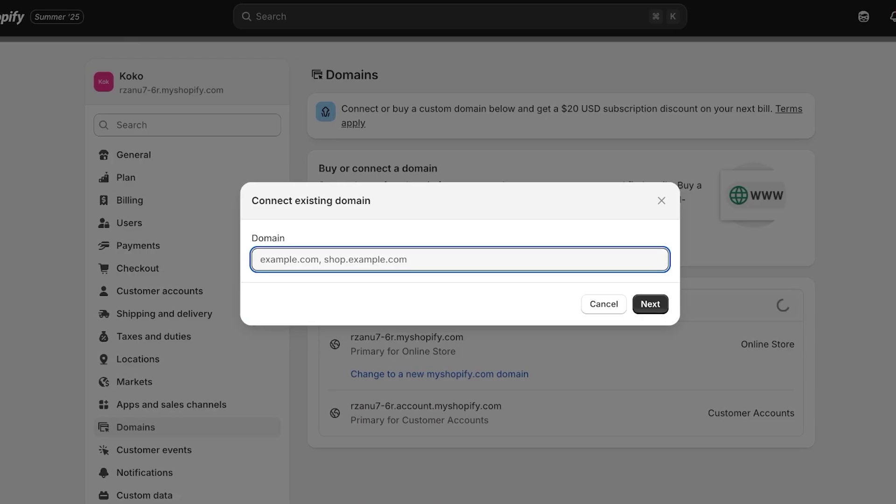
pyautogui.write('thelilydavis.onln')
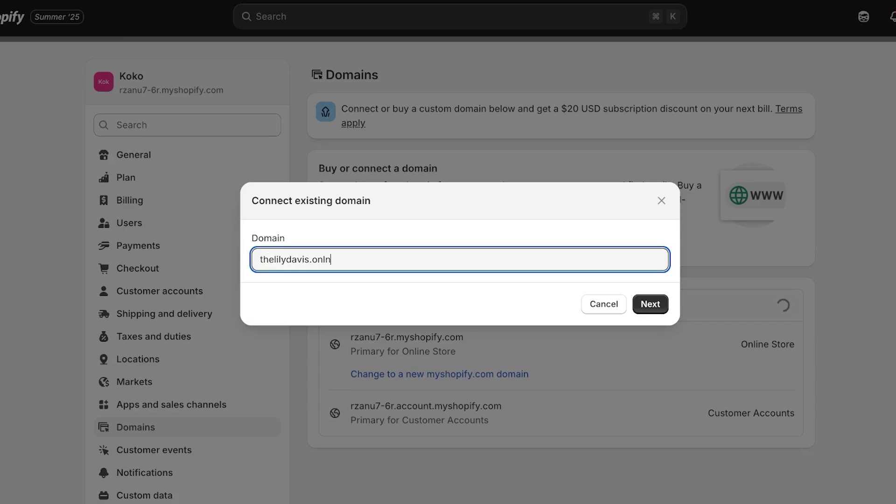
pyautogui.press('BackSpace')
pyautogui.write('ine')
pyautogui.press('Return')
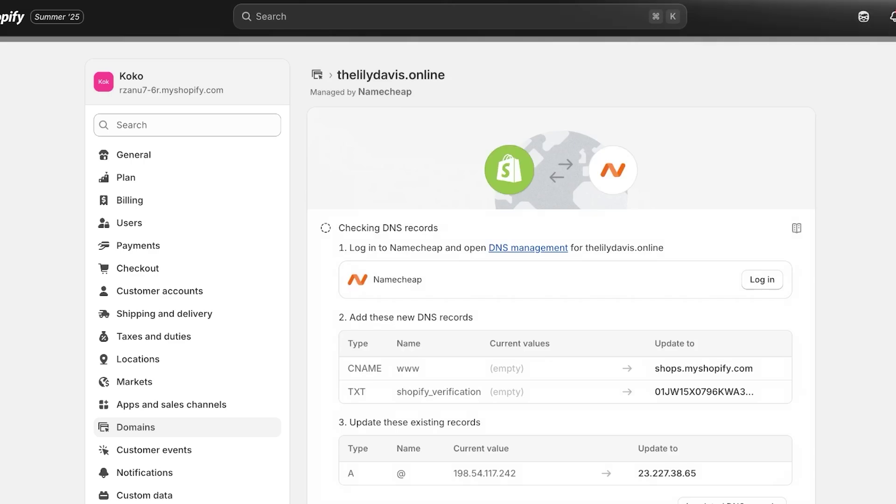
pyautogui.scroll(-1, 450, 273)
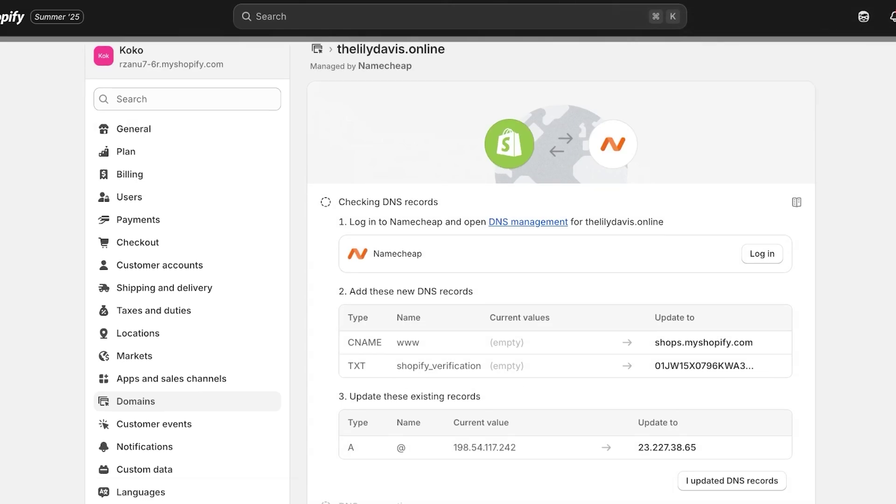
pyautogui.scroll(-1, 450, 270)
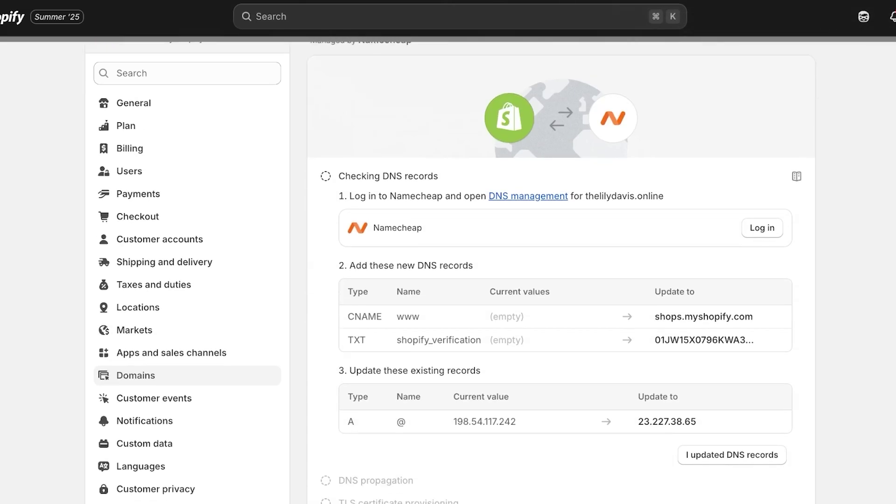
pyautogui.scroll(-1, 450, 272)
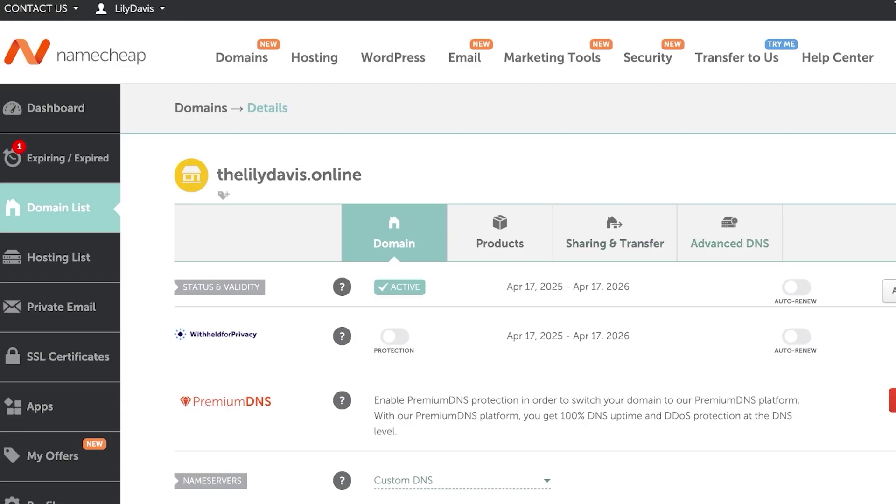
# Step: Back on the Domain page, keep the nameservers set to Custom DNS
pyautogui.scroll(-4, 448, 280)
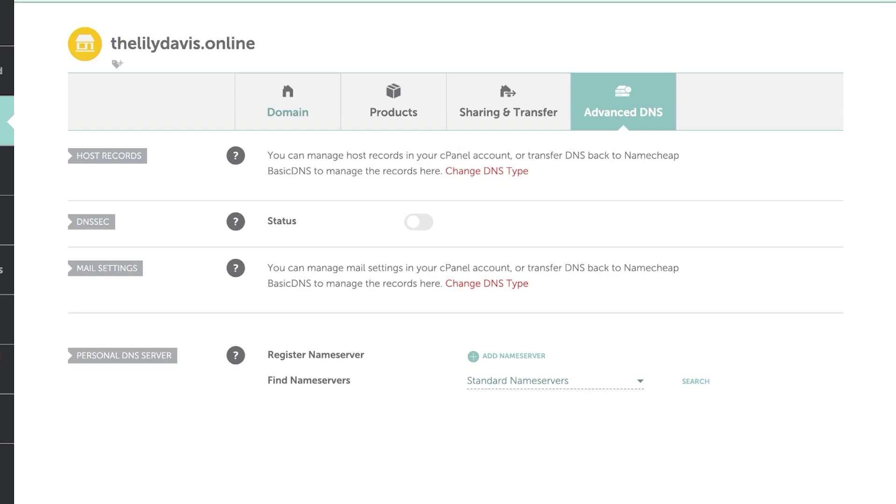
pyautogui.click(288, 107)
pyautogui.scroll(-10, 448, 252)
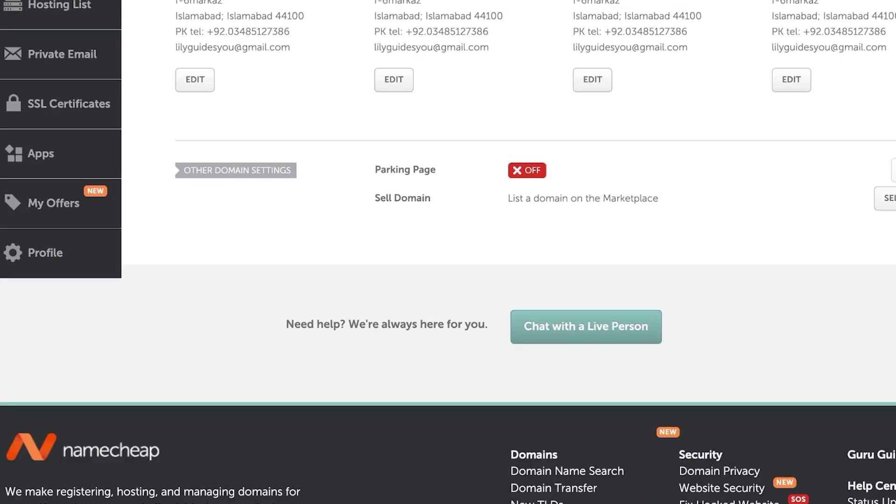
pyautogui.scroll(15, 448, 252)
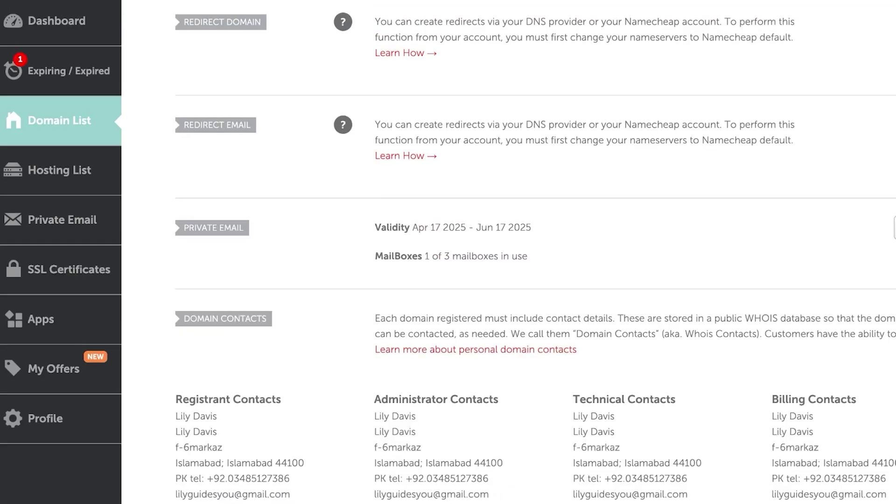
pyautogui.scroll(-3, 448, 252)
pyautogui.click(462, 211)
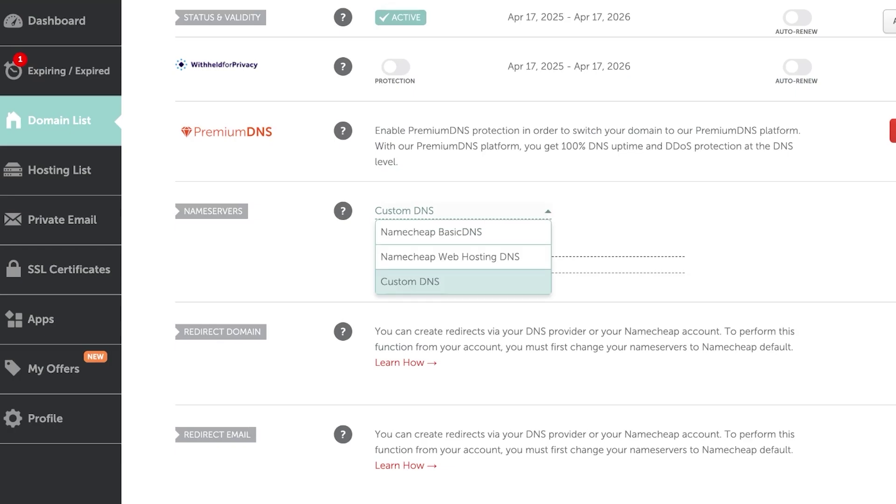
pyautogui.click(409, 281)
# Step: Browse Products and Sharing & Transfer, then add a third nameserver row
pyautogui.click(400, 334)
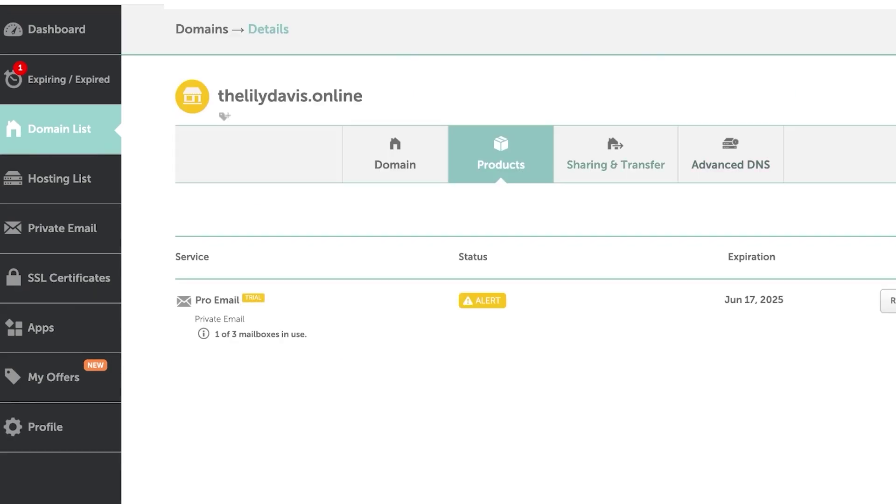
pyautogui.click(616, 159)
pyautogui.scroll(-7, 448, 252)
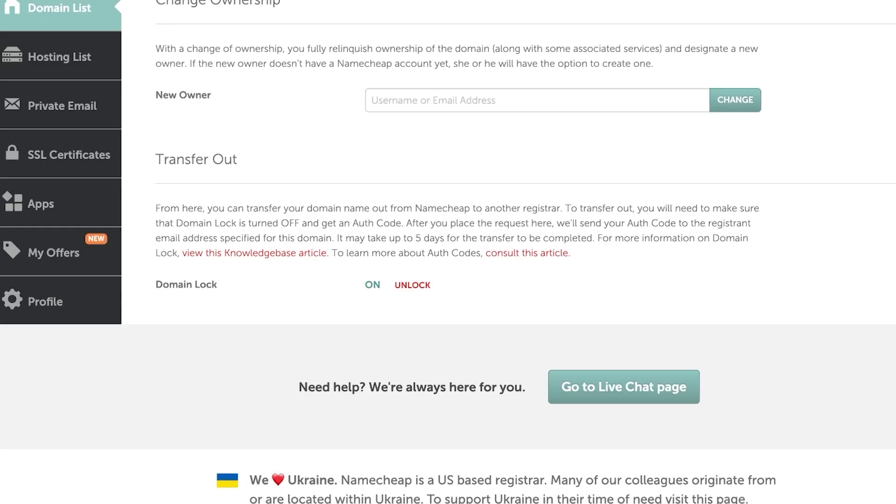
pyautogui.scroll(3, 448, 252)
pyautogui.scroll(5, 448, 252)
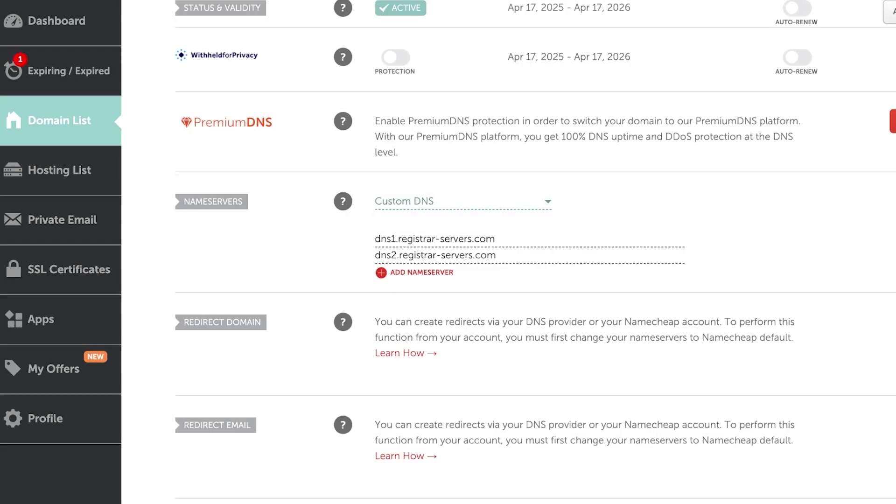
pyautogui.click(421, 272)
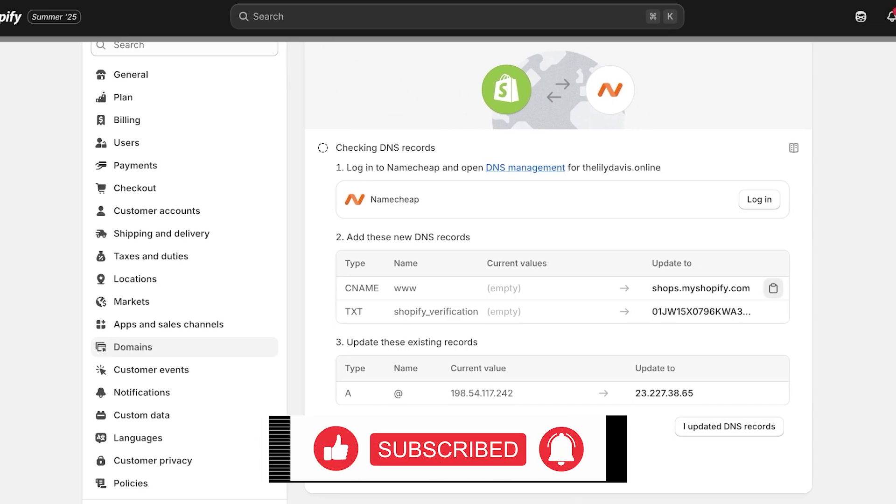
# Step: Copy the www CNAME target shops.myshopify.com and mark the DNS records as updated
pyautogui.click(773, 288)
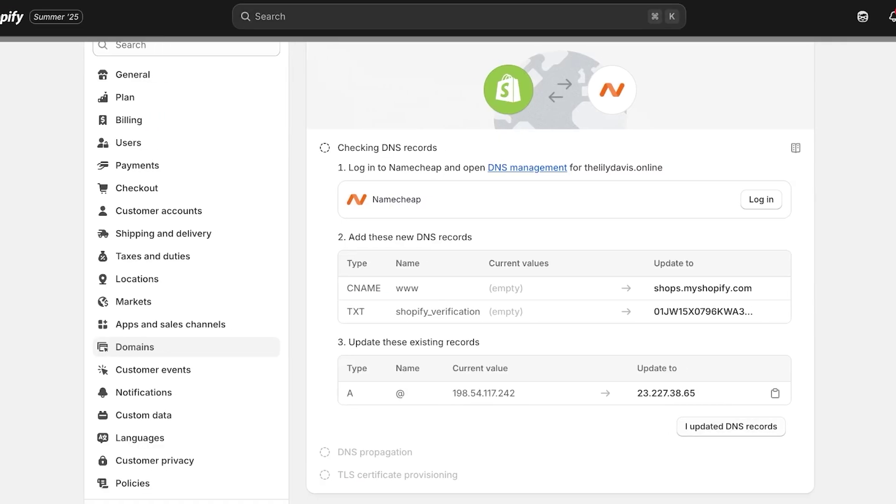
pyautogui.click(731, 426)
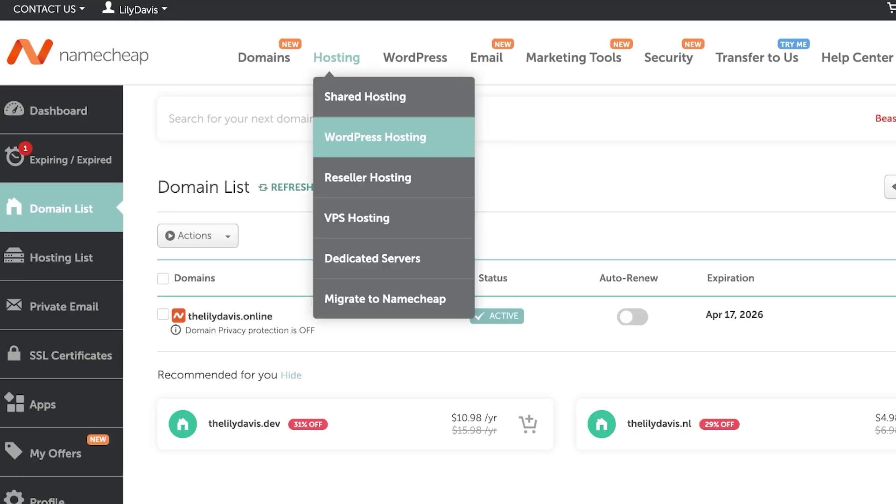
# Step: Select thelilydavis.online in Domain List and choose the DNS / Host Records bulk action
pyautogui.scroll(-2, 448, 252)
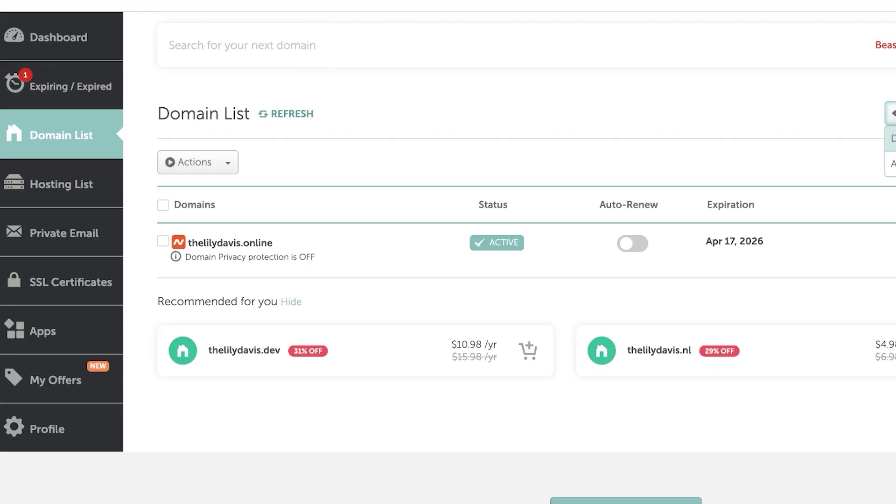
pyautogui.click(198, 162)
pyautogui.click(206, 183)
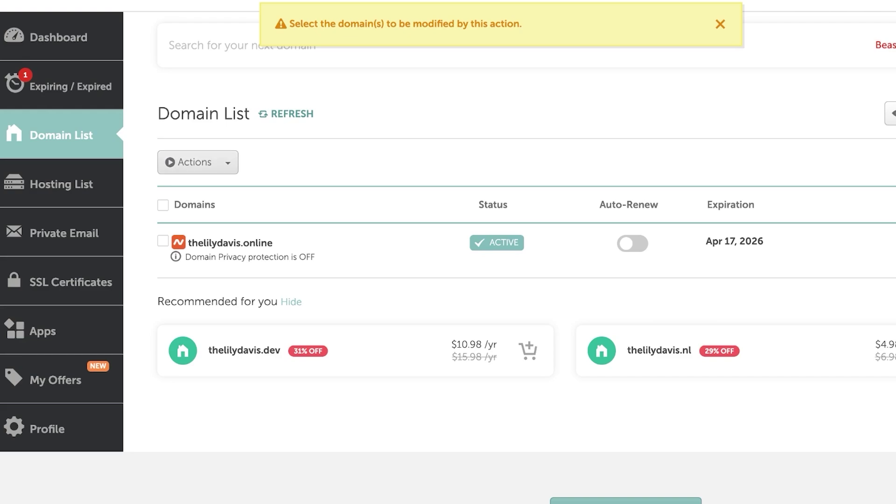
pyautogui.click(163, 241)
pyautogui.click(198, 162)
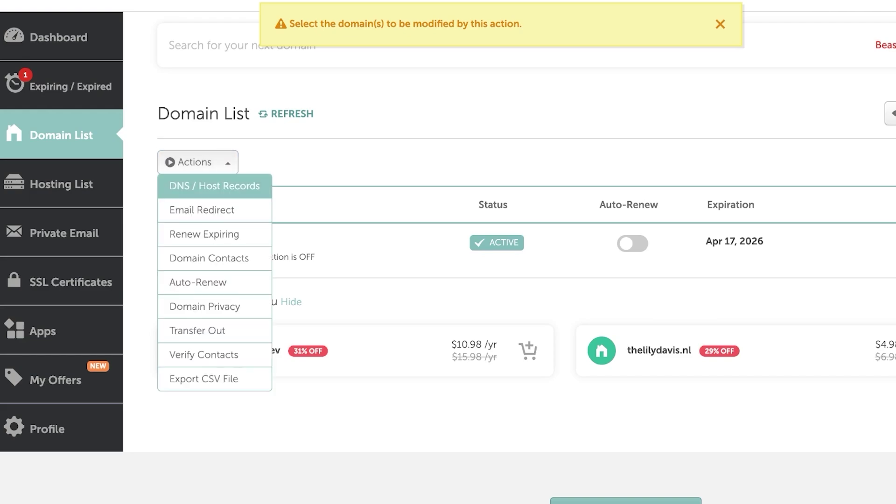
pyautogui.click(214, 185)
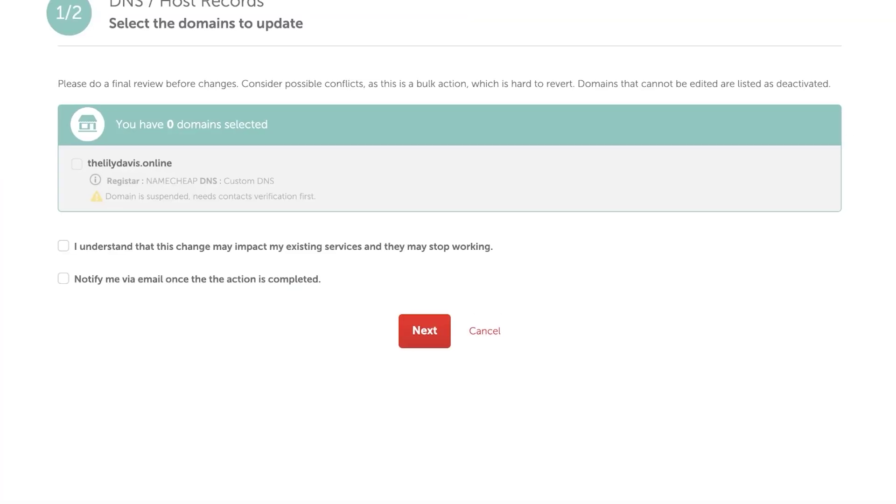
# Step: Tick the services acknowledgement, leave the completion email off, and proceed to Next
pyautogui.click(63, 246)
pyautogui.click(63, 278)
pyautogui.click(121, 279)
pyautogui.click(424, 331)
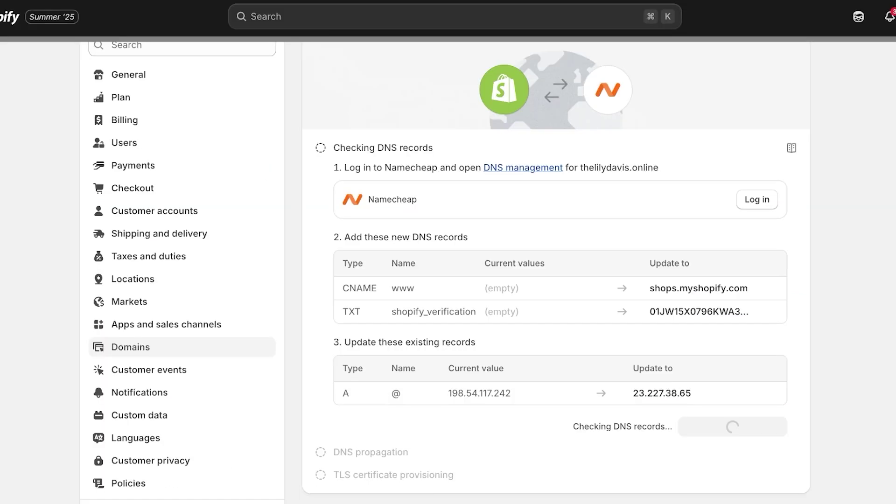
# Step: Scroll back to the top of Shopify's thelilydavis.online DNS-check page
pyautogui.scroll(-3, 555, 233)
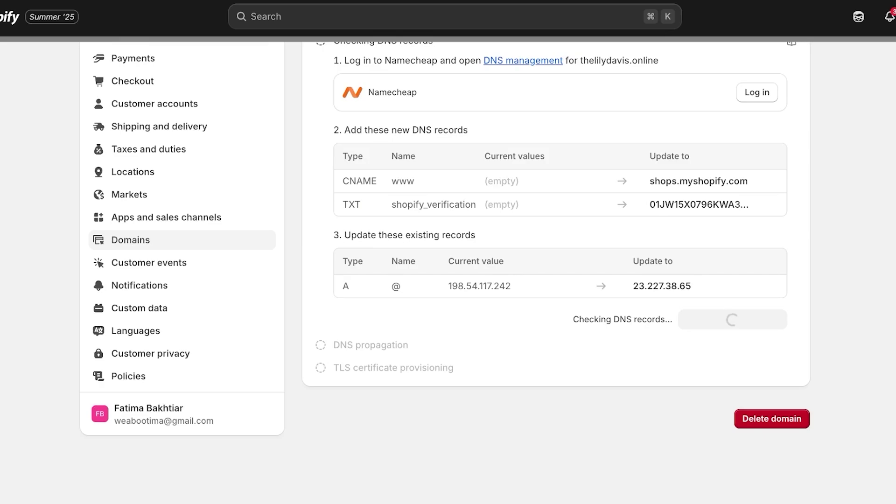
pyautogui.scroll(1, 556, 233)
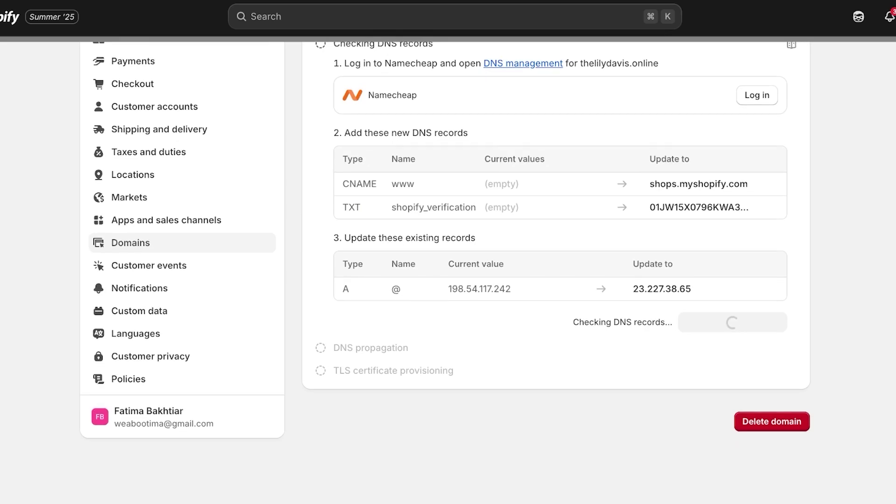
pyautogui.scroll(5, 556, 233)
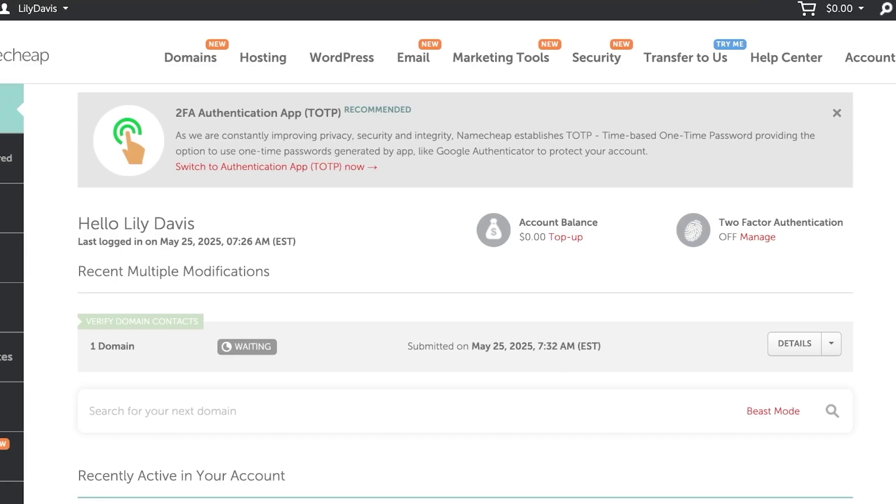
pyautogui.moveTo(532, 56)
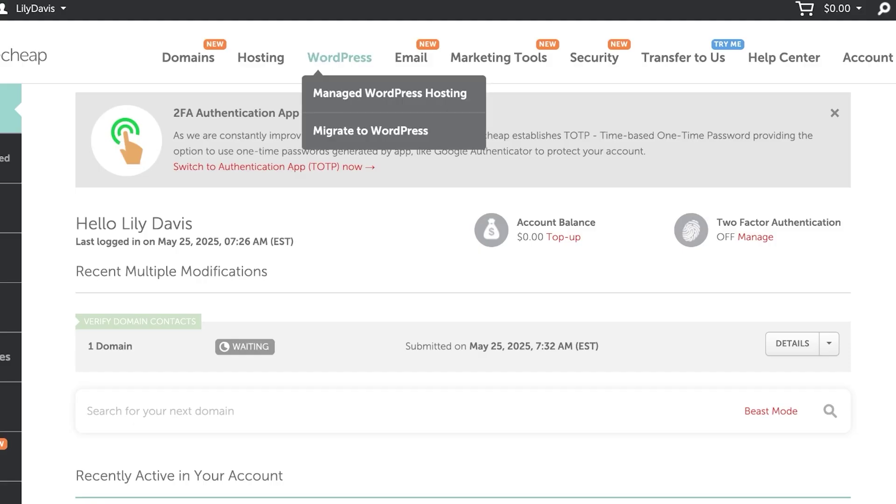
# Step: Search Namecheap for 'lilydavis' and review the listed extensions, such as .xyz at $2.00/yr
pyautogui.moveTo(261, 58)
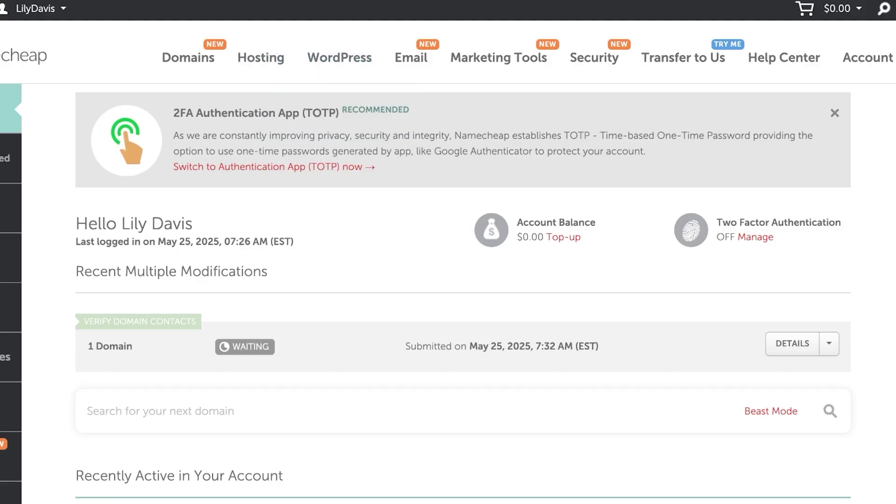
pyautogui.moveTo(188, 57)
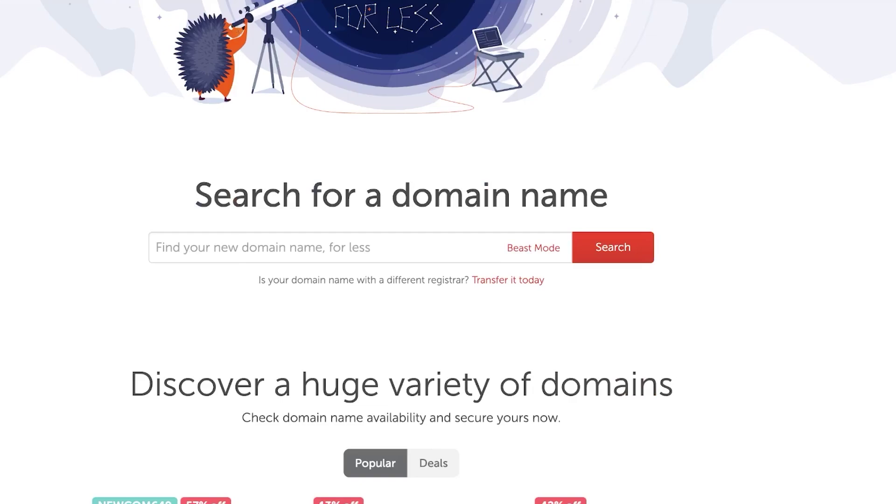
pyautogui.click(202, 74)
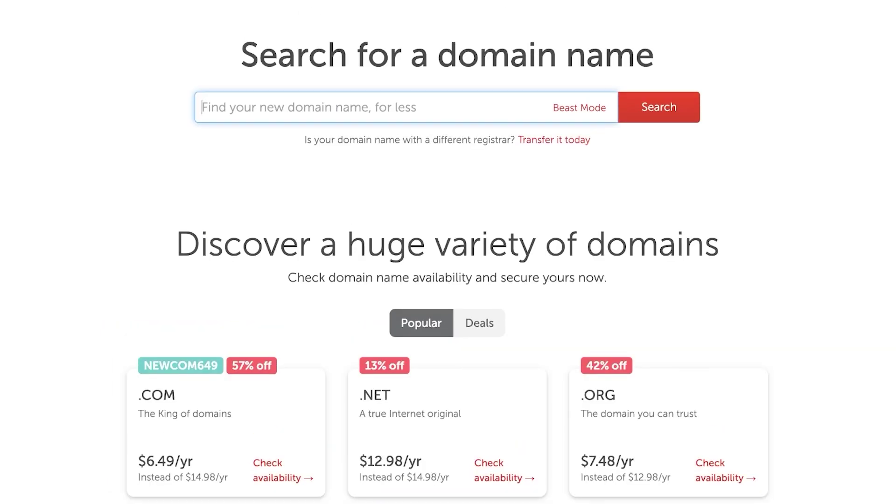
pyautogui.write('d')
pyautogui.press('BackSpace')
pyautogui.write('l')
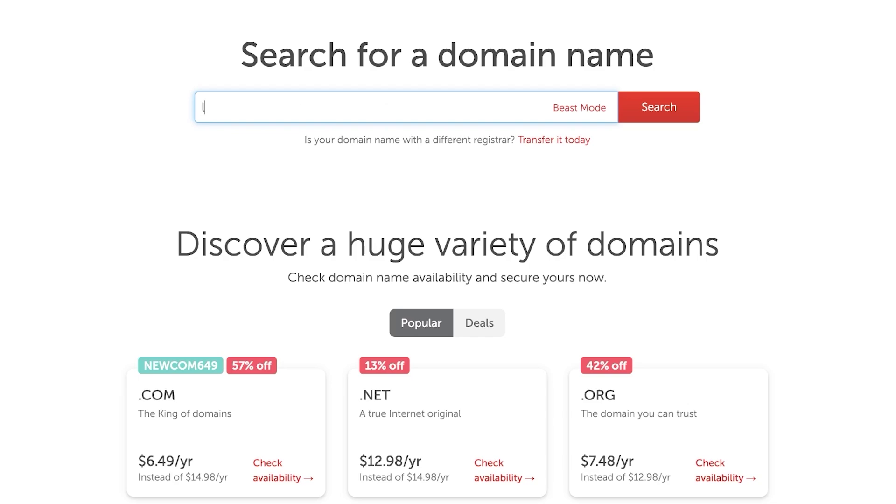
pyautogui.write('ilydavis')
pyautogui.press('Return')
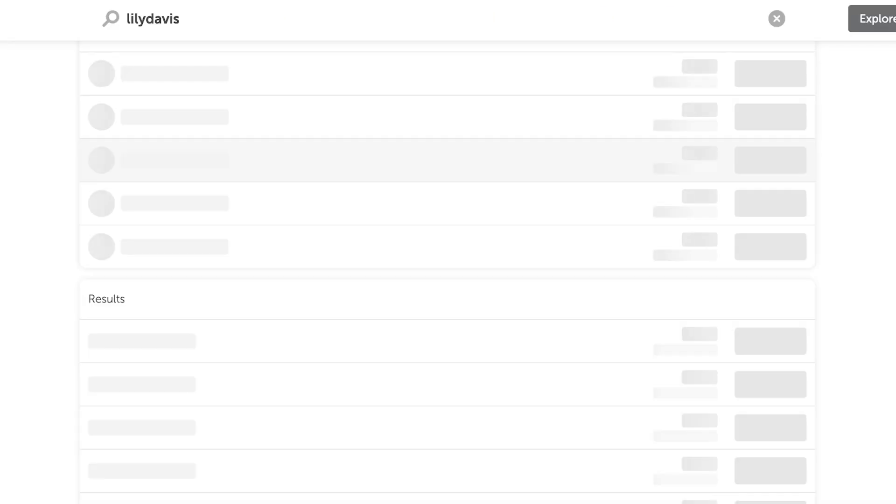
pyautogui.scroll(-3, 447, 275)
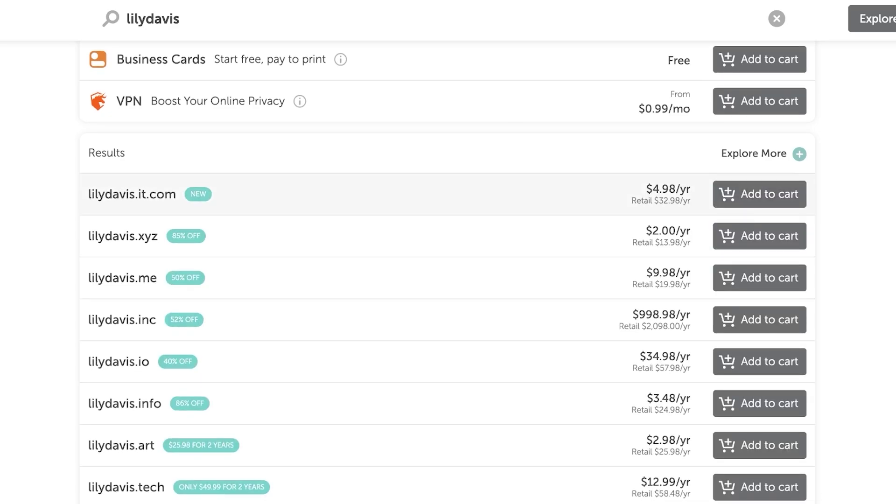
pyautogui.scroll(9, 448, 252)
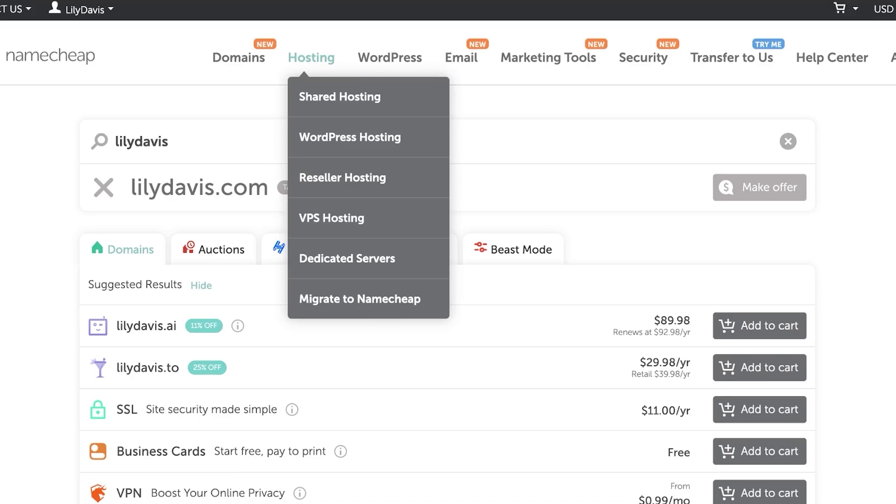
pyautogui.moveTo(311, 58)
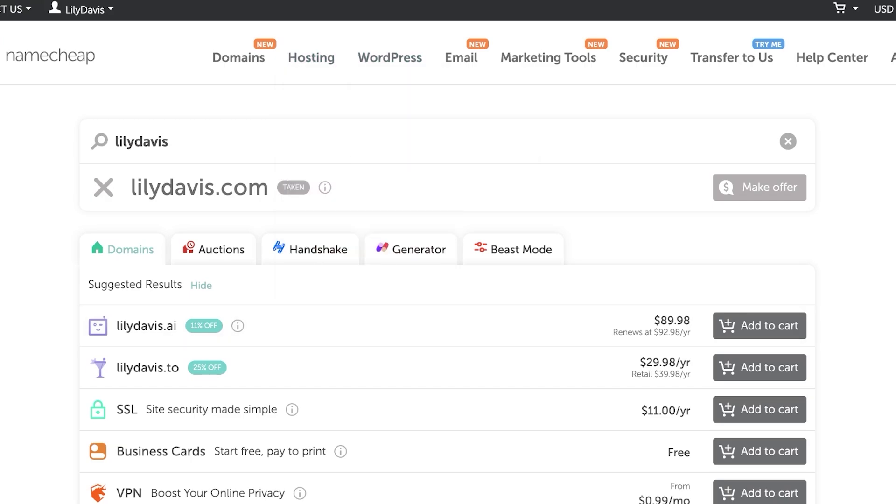
pyautogui.moveTo(389, 57)
pyautogui.moveTo(461, 57)
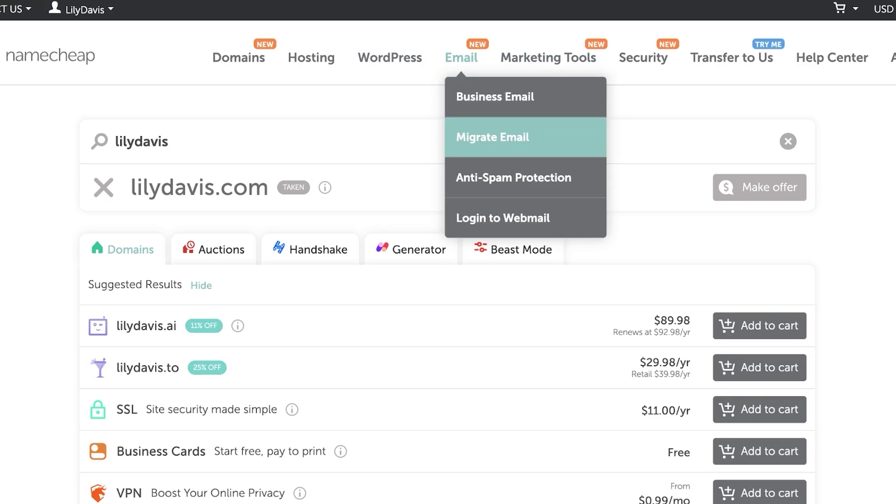
pyautogui.moveTo(548, 57)
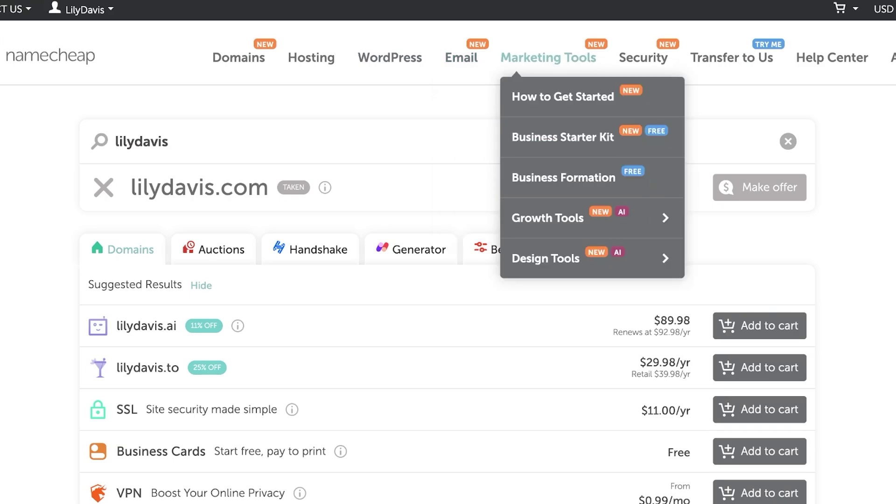
pyautogui.moveTo(643, 58)
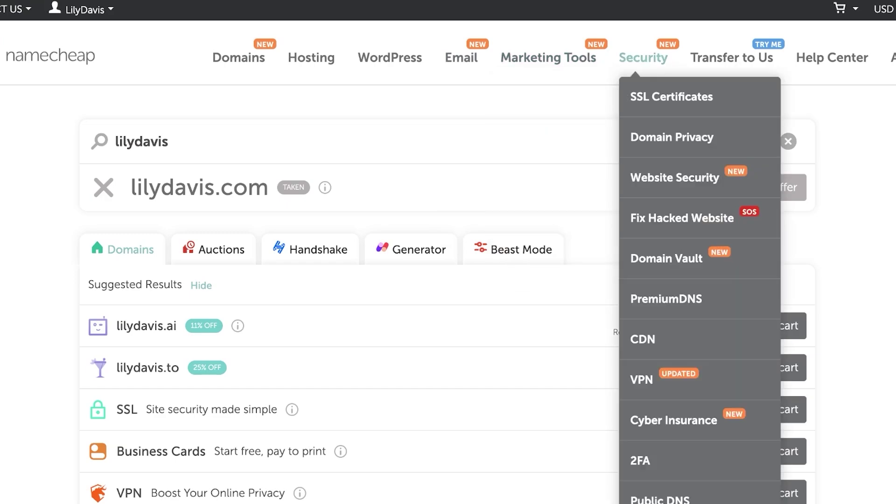
pyautogui.scroll(-10, 448, 233)
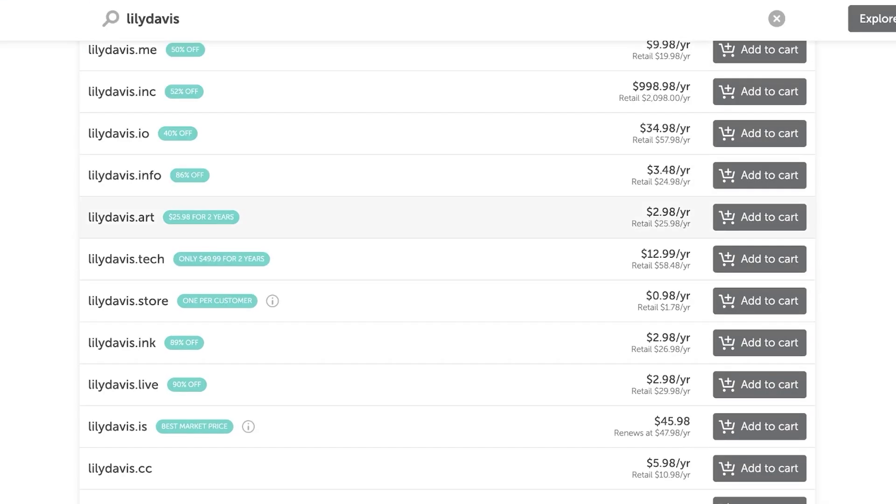
pyautogui.scroll(-3, 448, 234)
pyautogui.scroll(-5, 448, 261)
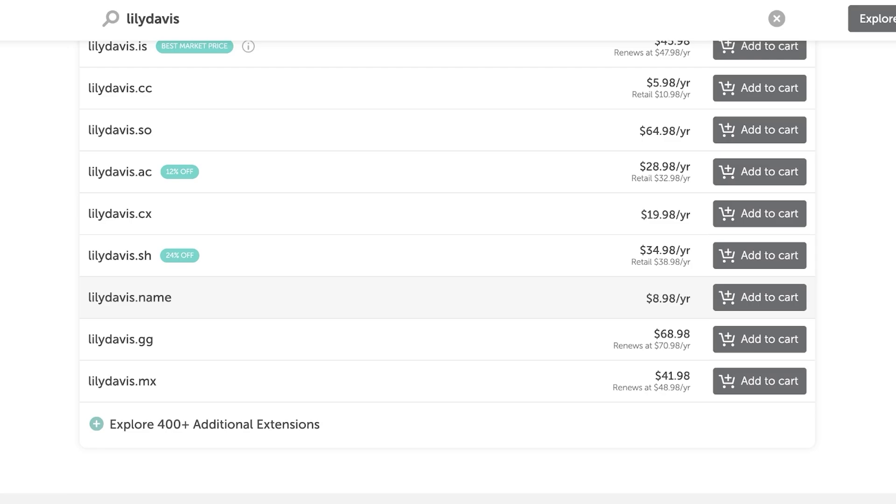
pyautogui.scroll(10, 448, 261)
pyautogui.scroll(4, 448, 271)
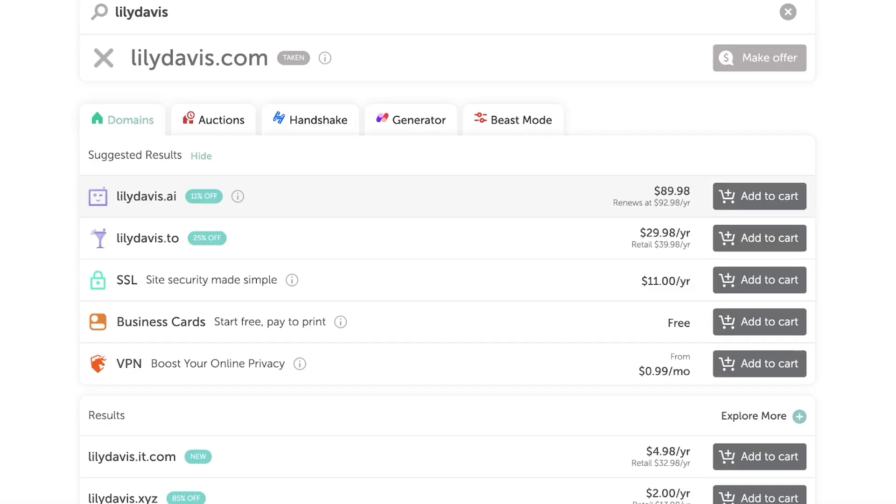
pyautogui.scroll(-4, 448, 271)
pyautogui.scroll(-7, 448, 271)
pyautogui.scroll(14, 448, 271)
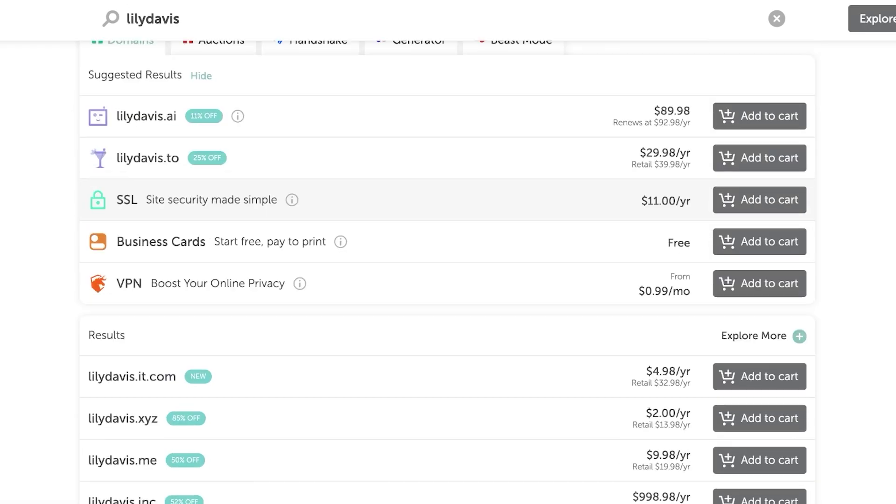
pyautogui.scroll(-12, 448, 270)
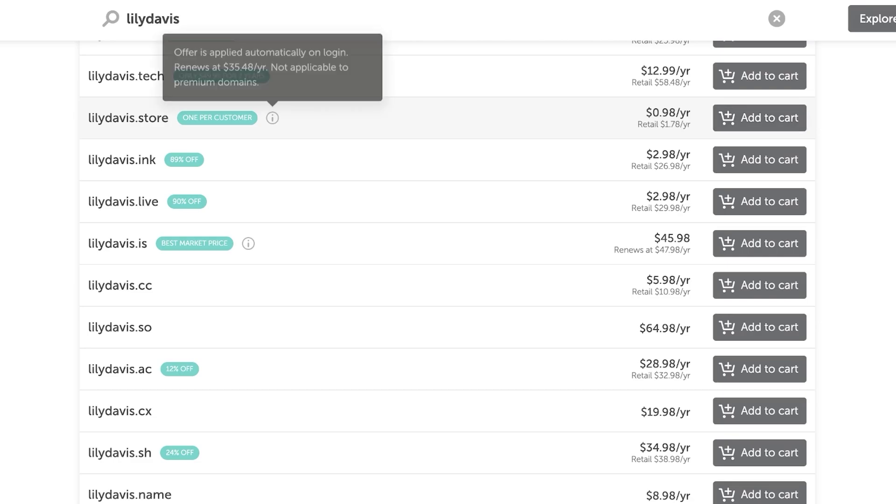
pyautogui.moveTo(272, 117)
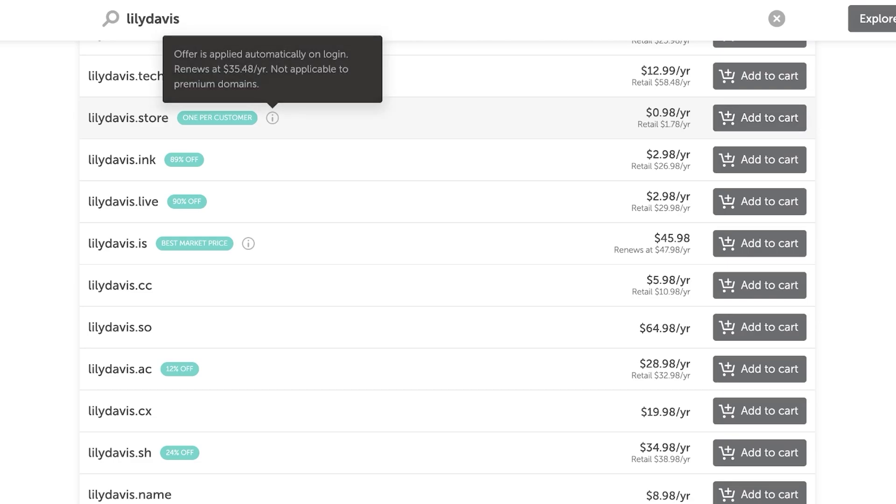
# Step: Add lilydavis.store to the cart ($1.16 total) and browse the Frequently bought together suggestions
pyautogui.click(759, 117)
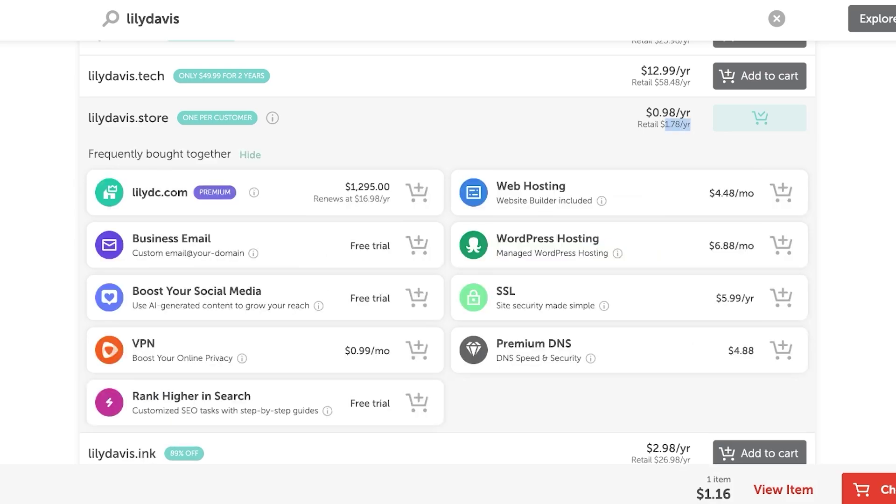
pyautogui.scroll(-10, 448, 252)
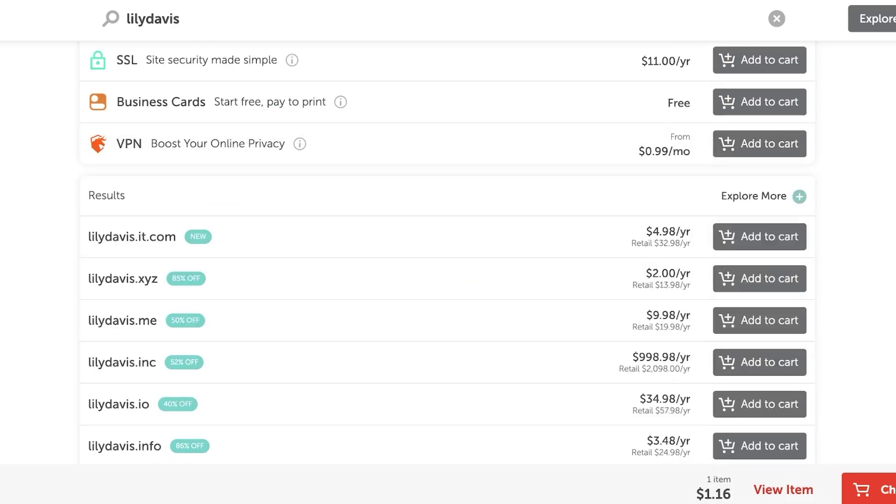
pyautogui.scroll(-8, 448, 252)
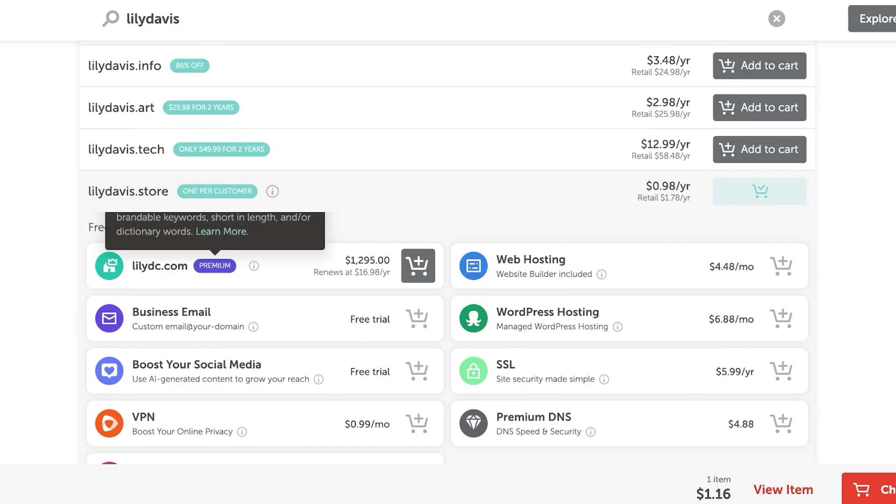
pyautogui.scroll(-3, 448, 252)
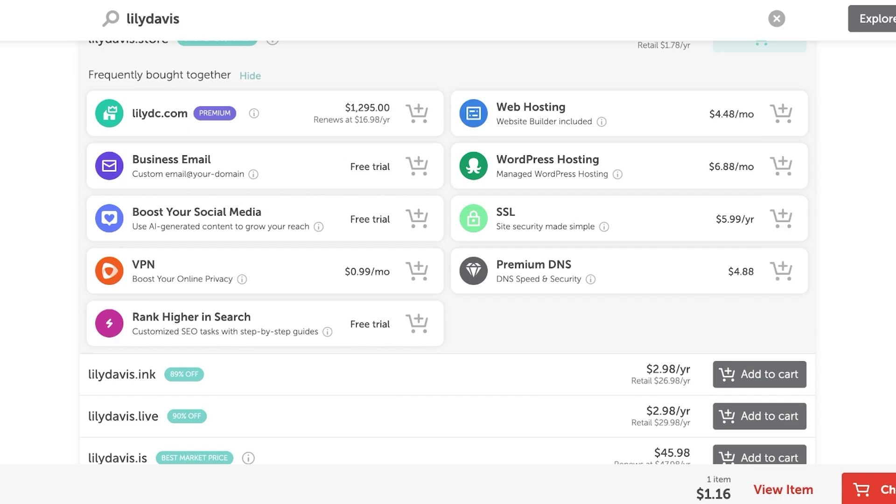
pyautogui.scroll(3, 447, 252)
pyautogui.scroll(15, 447, 252)
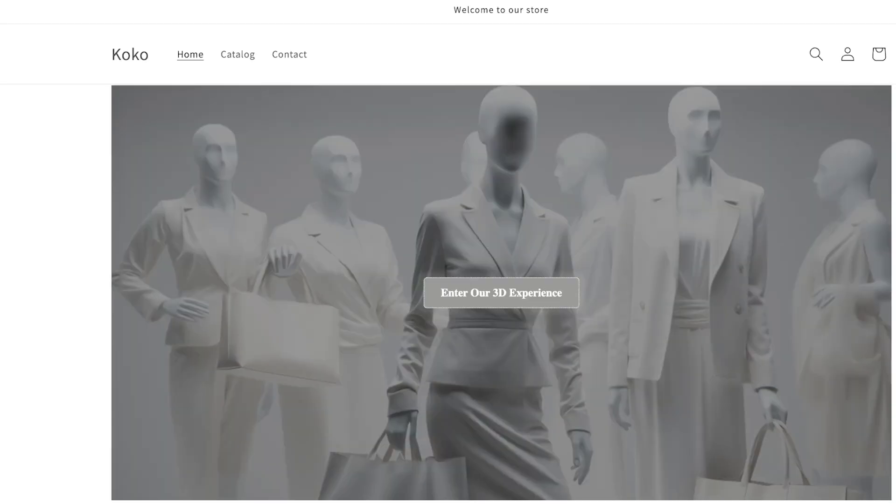
# Step: Scroll down the Koko online storefront's home page
pyautogui.scroll(-3, 448, 252)
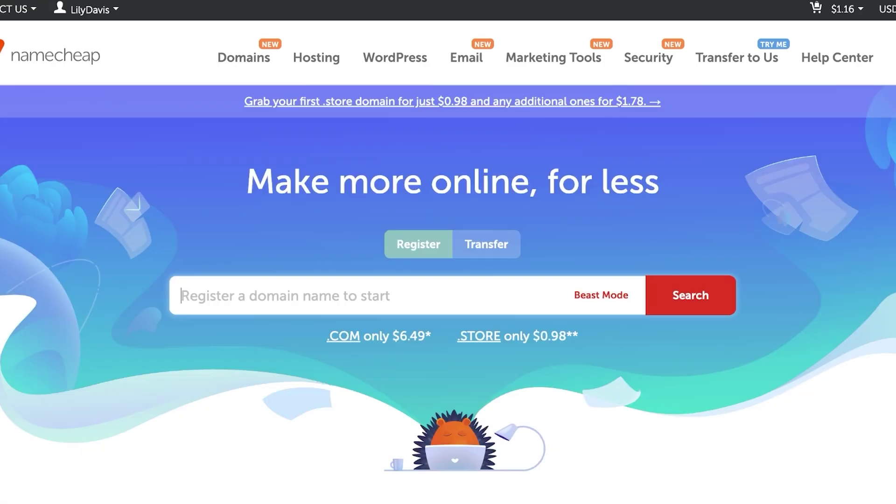
# Step: Scroll down and back up the Namecheap homepage
pyautogui.scroll(-3, 448, 252)
pyautogui.scroll(3, 448, 252)
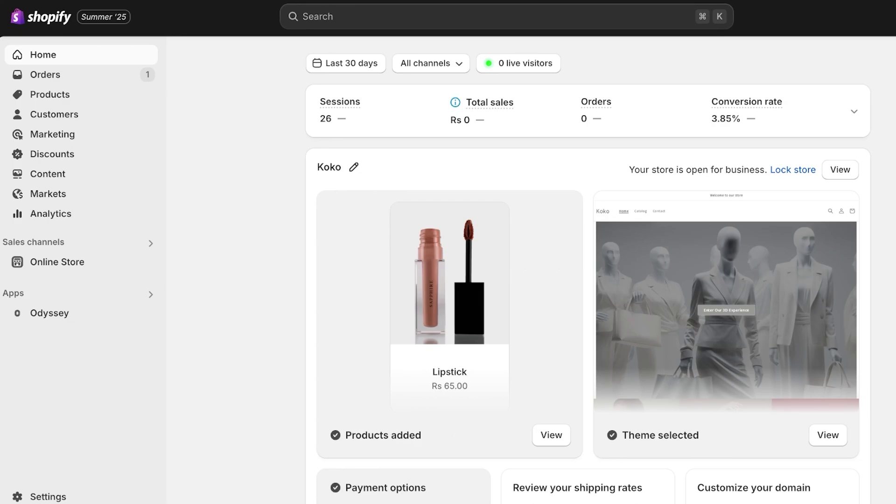
pyautogui.scroll(-2, 588, 270)
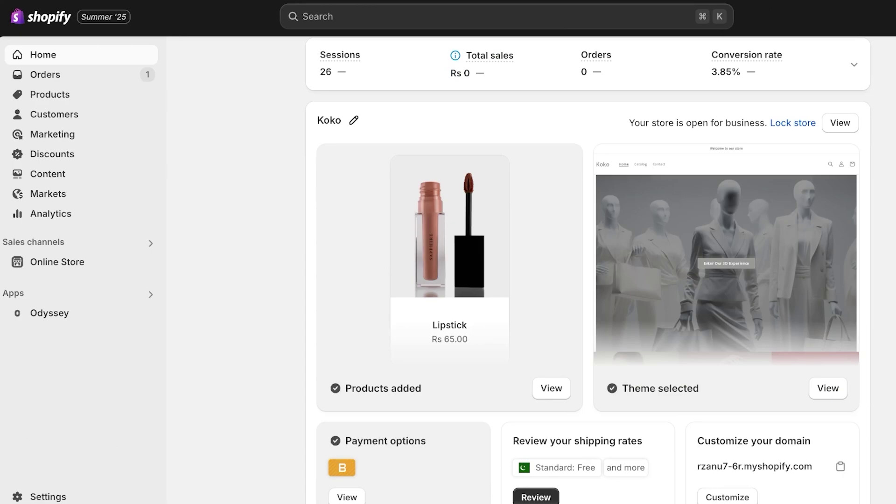
pyautogui.scroll(2, 588, 271)
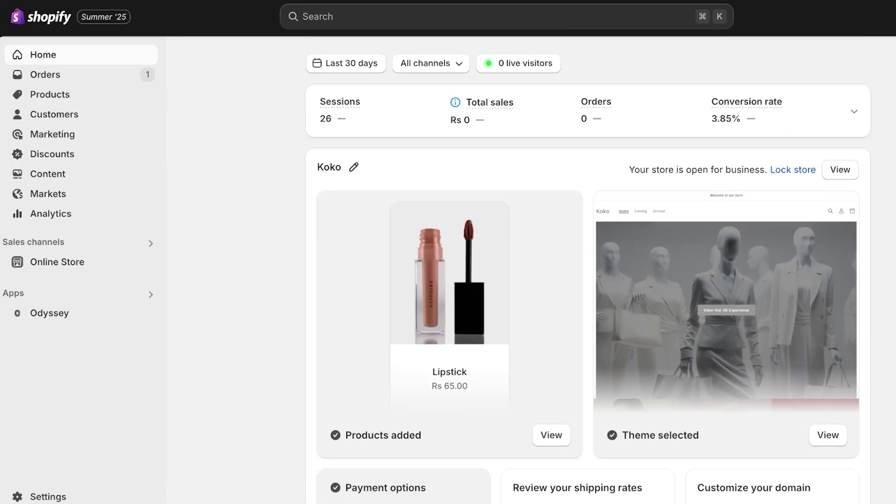